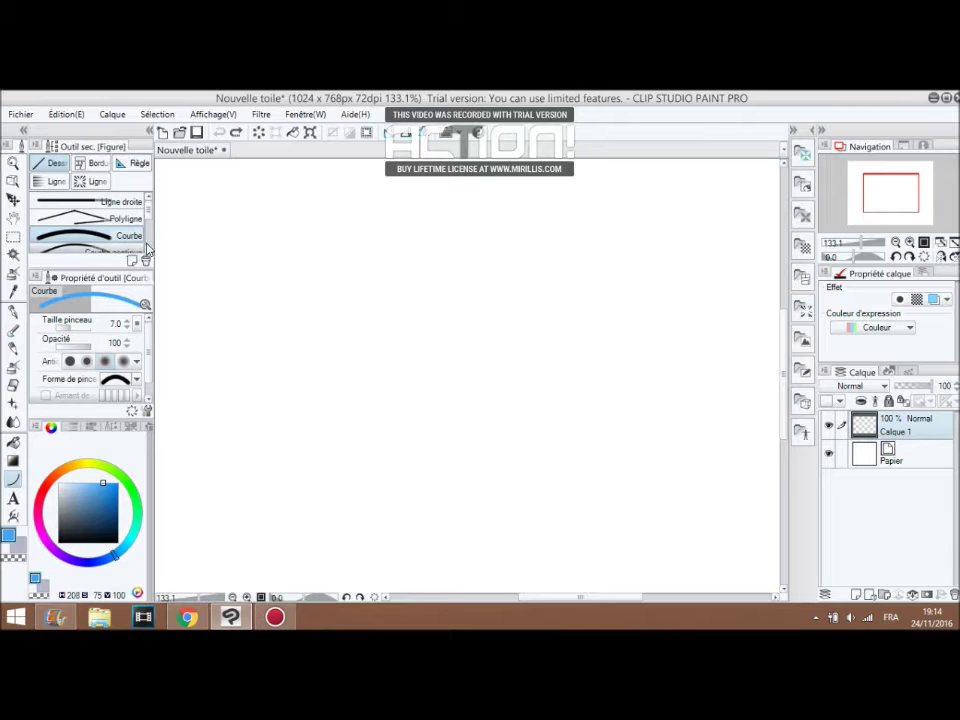
Set up the Ellipse figure tool with black as the drawing colour.
{"action": "left_click", "coordinate": [127, 236]}
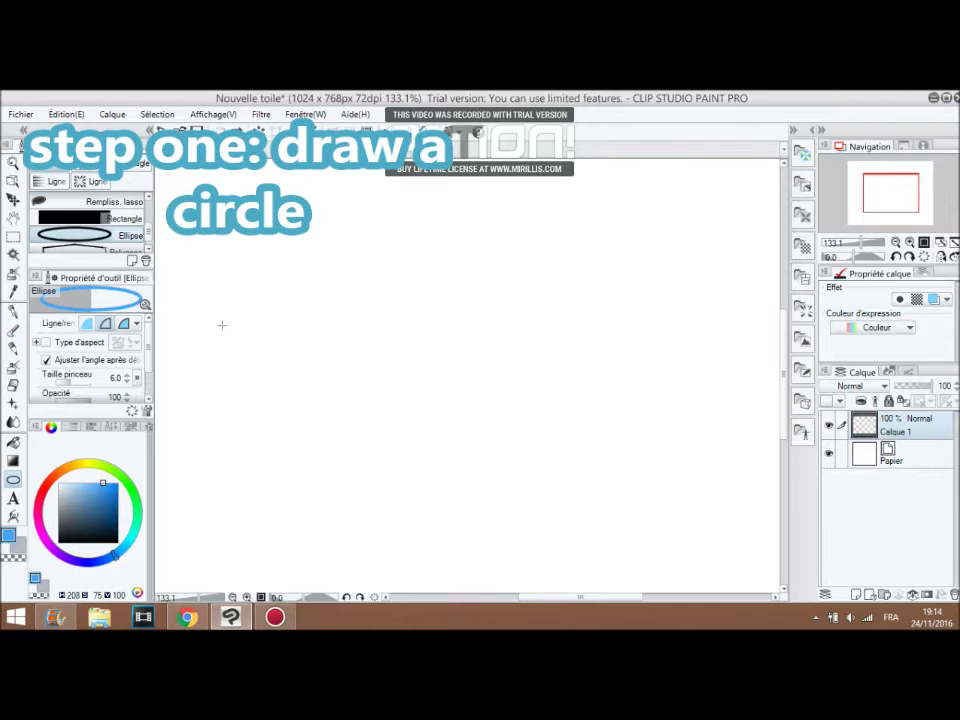
{"action": "left_click", "coordinate": [59, 542]}
{"action": "left_click_drag", "start_coordinate": [338, 258], "coordinate": [482, 489]}
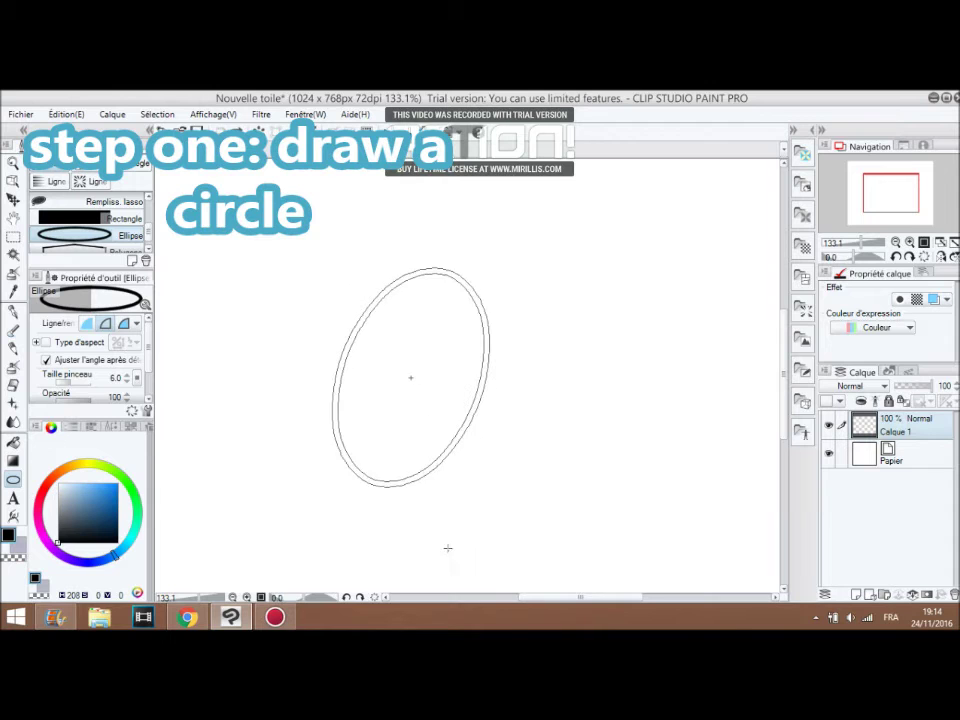
{"action": "left_click", "coordinate": [495, 510]}
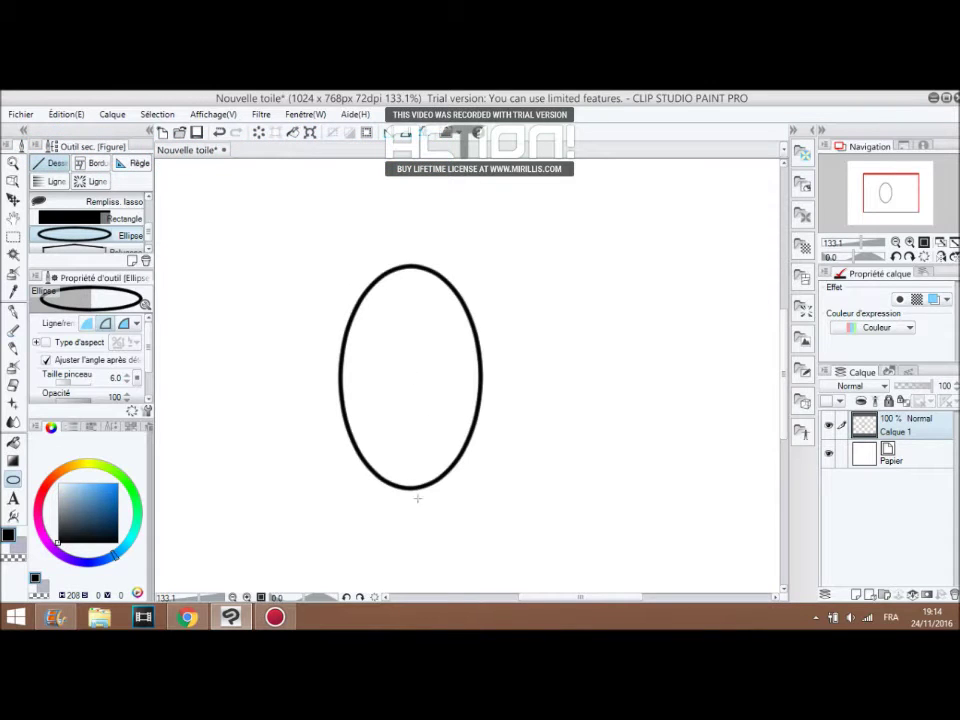
{"action": "scroll", "coordinate": [407, 377], "scroll_direction": "up", "scroll_amount": 1}
{"action": "left_click", "coordinate": [219, 133]}
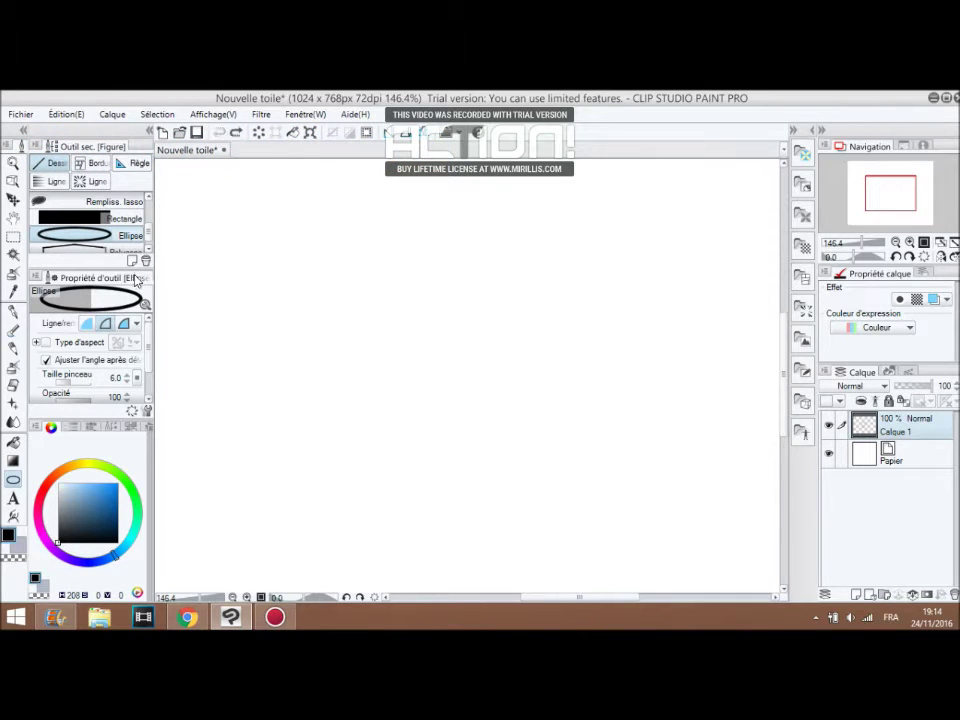
Draw a tall, upright black ellipse outline on the canvas with brush size 17.2.
{"action": "left_click", "coordinate": [77, 385]}
{"action": "mouse_move", "coordinate": [295, 236]}
{"action": "left_mouse_down"}
{"action": "mouse_move", "coordinate": [414, 403]}
{"action": "mouse_move", "coordinate": [446, 476]}
{"action": "mouse_move", "coordinate": [491, 507]}
{"action": "left_mouse_up"}
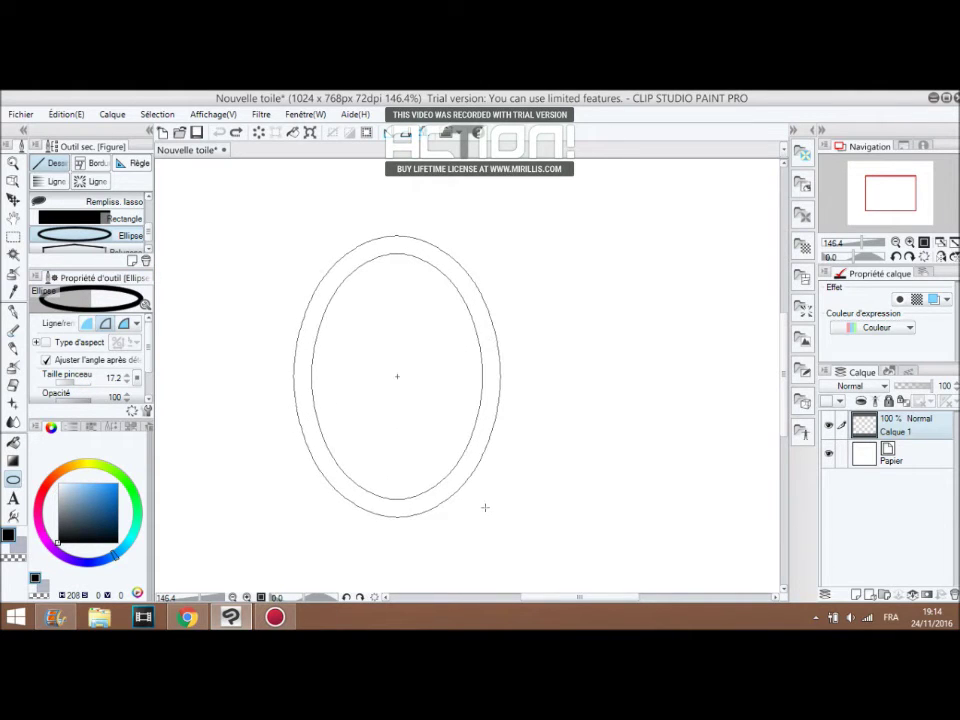
{"action": "left_click", "coordinate": [365, 398]}
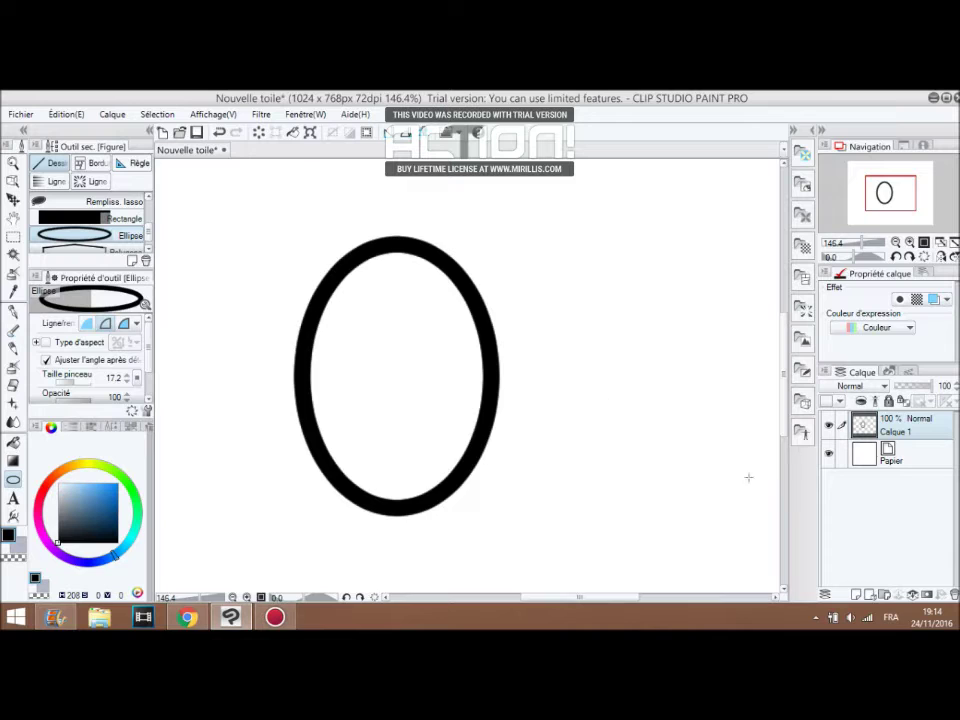
Add a new layer between the outline layer and the paper layer, and auto-select the ellipse's interior.
{"action": "left_click", "coordinate": [872, 458]}
{"action": "left_click", "coordinate": [871, 595]}
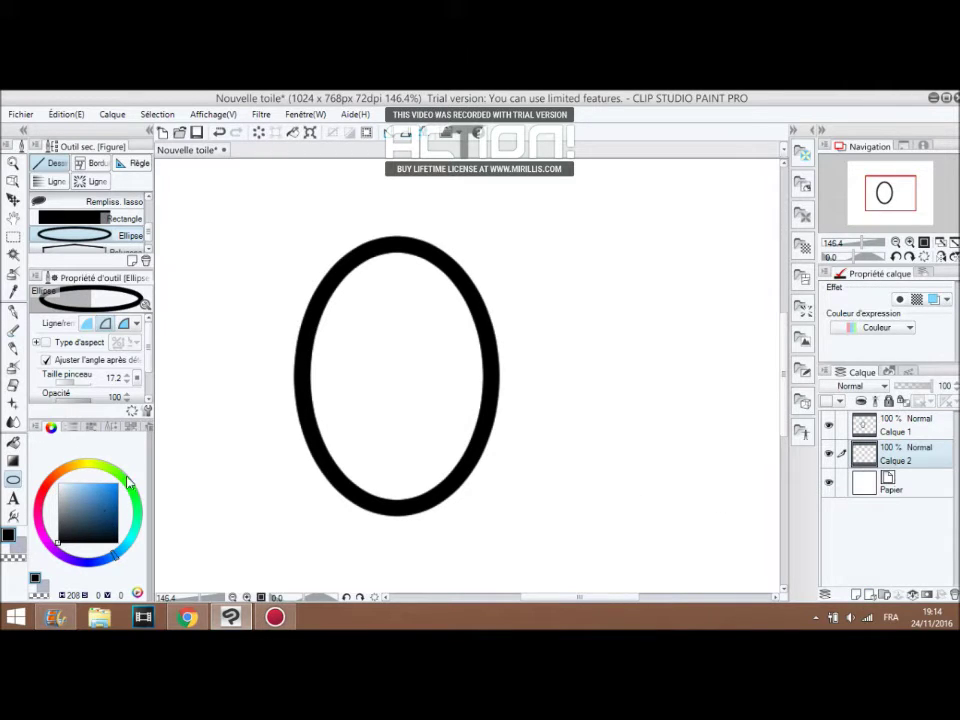
{"action": "left_click", "coordinate": [13, 253]}
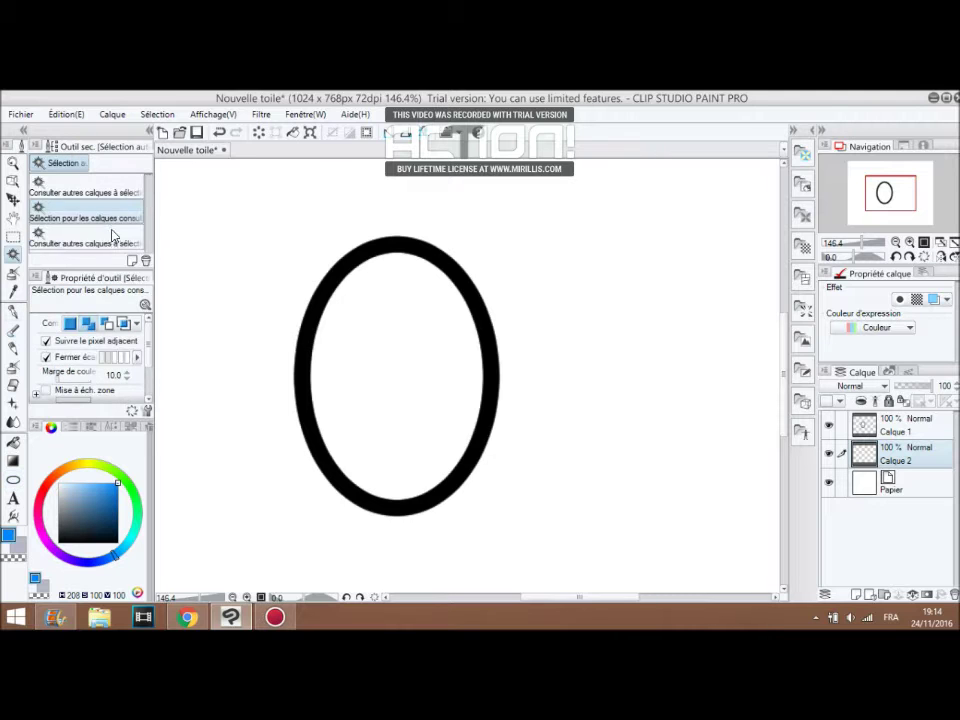
{"action": "left_click", "coordinate": [118, 190]}
{"action": "left_click", "coordinate": [343, 370]}
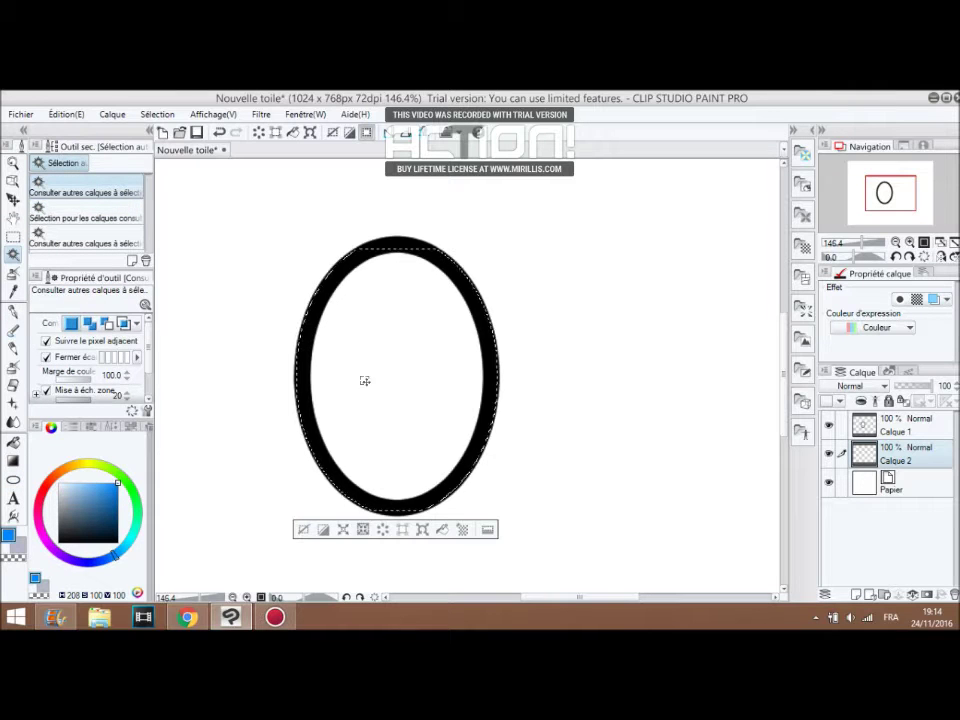
Hide the paper layer and fill the selected ellipse with bright blue, keeping the selection active.
{"action": "left_click", "coordinate": [828, 483]}
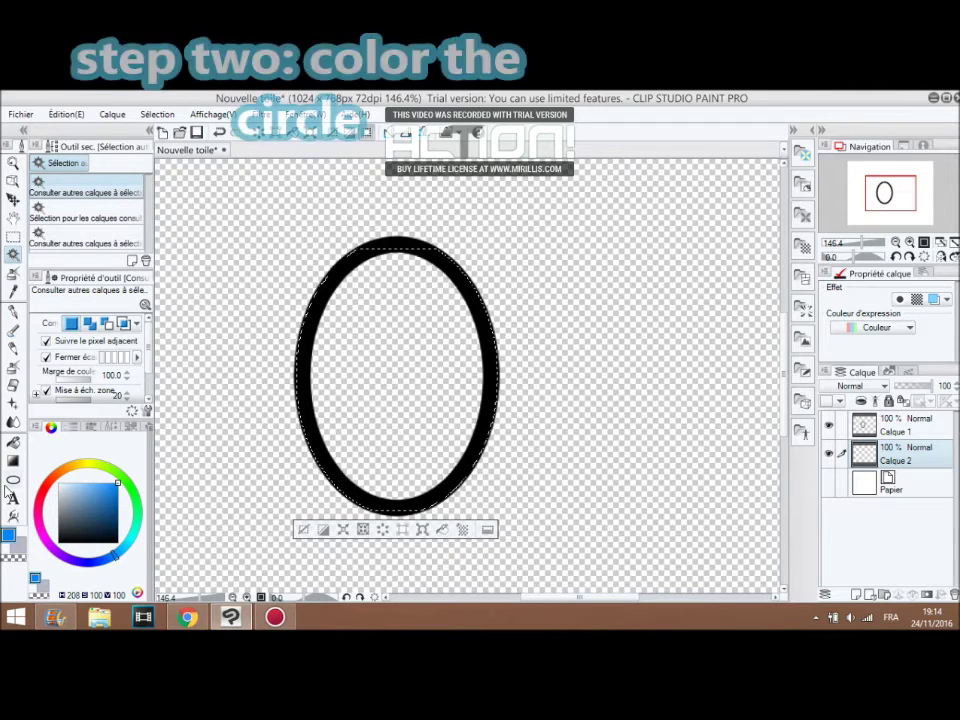
{"action": "left_click", "coordinate": [13, 441]}
{"action": "left_click", "coordinate": [390, 400]}
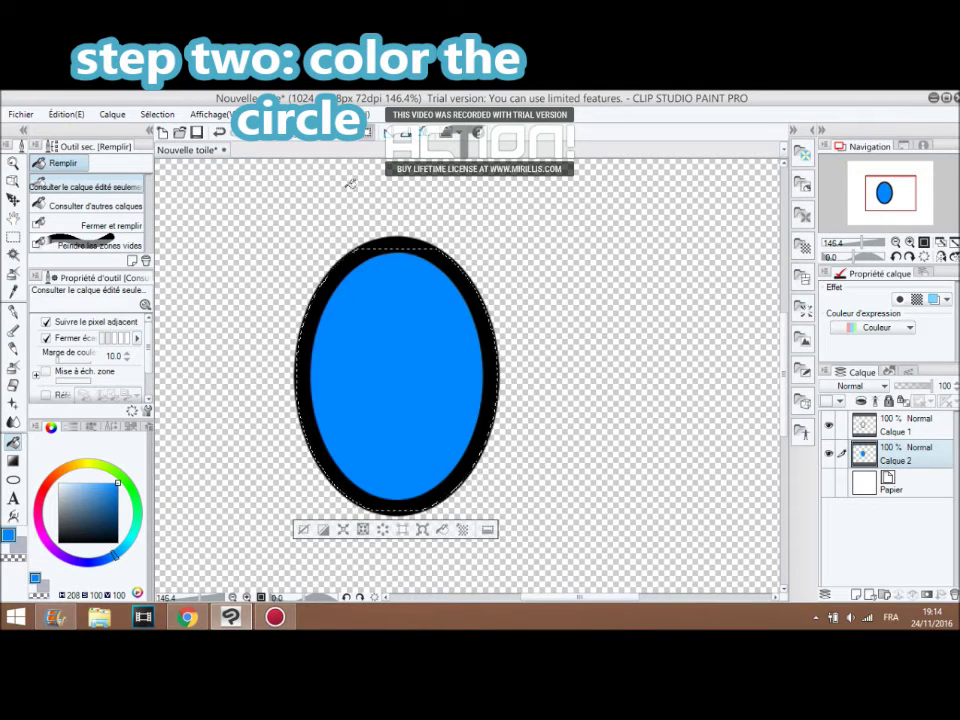
{"action": "key", "text": "ctrl+d"}
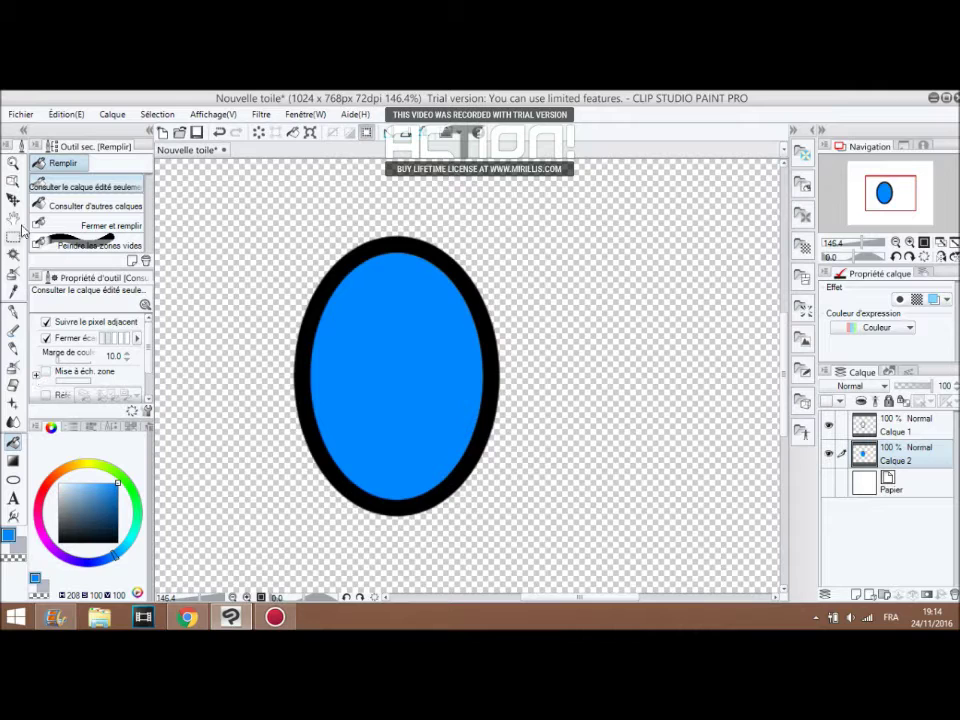
{"action": "key", "text": "ctrl+z"}
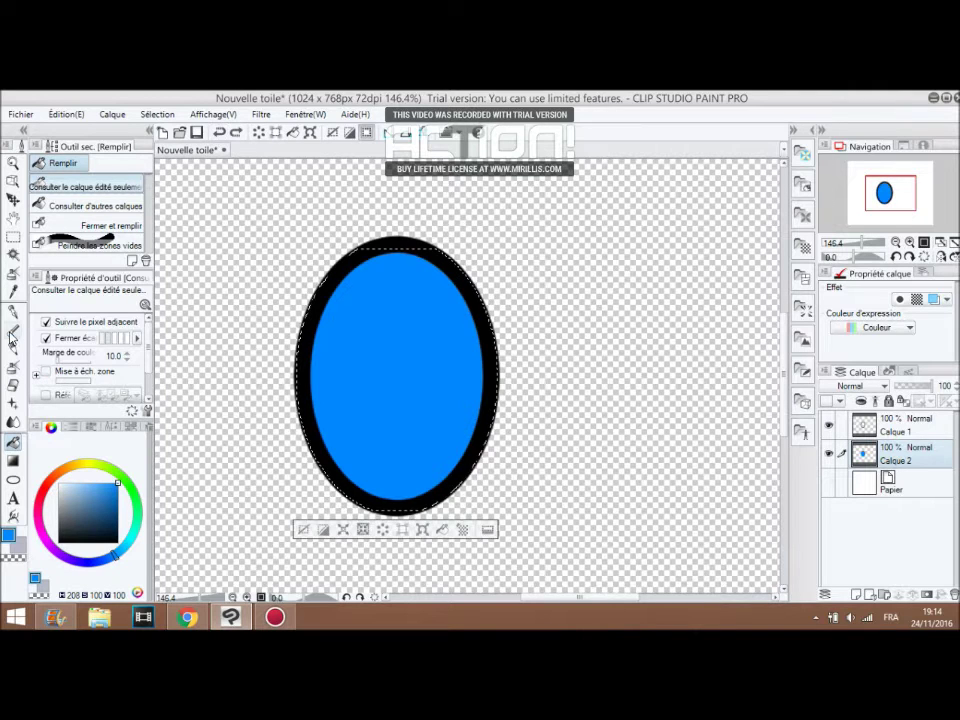
Shade the ellipse's upper part with the soft airbrush at size 125, using dark blue overlaid with near-black blue nearer the top.
{"action": "left_click", "coordinate": [13, 367]}
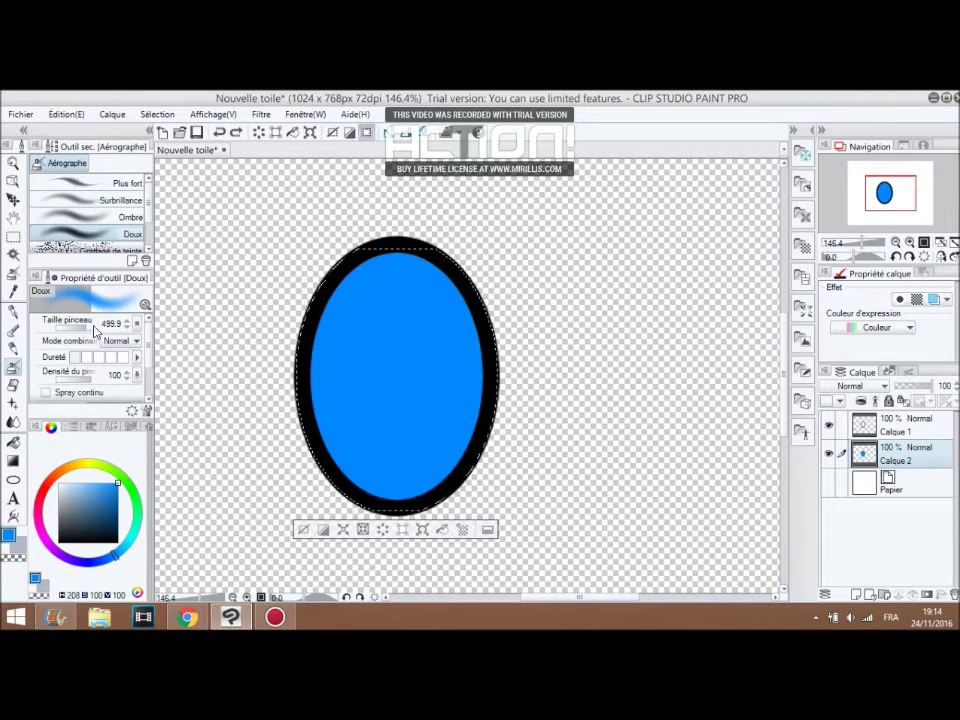
{"action": "left_click", "coordinate": [114, 511]}
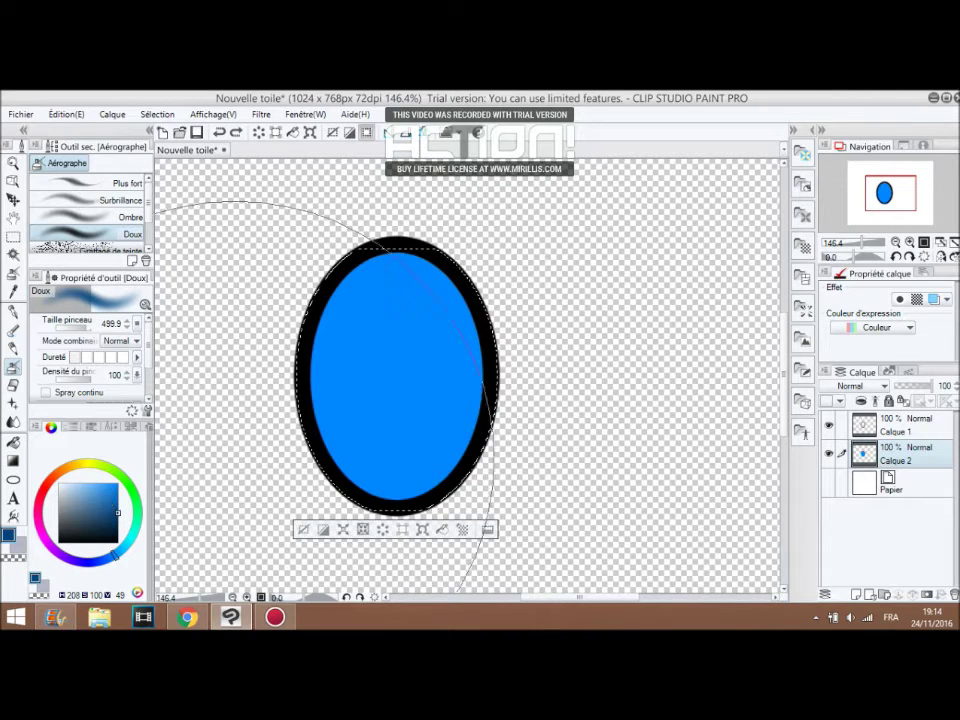
{"action": "left_click", "coordinate": [79, 327]}
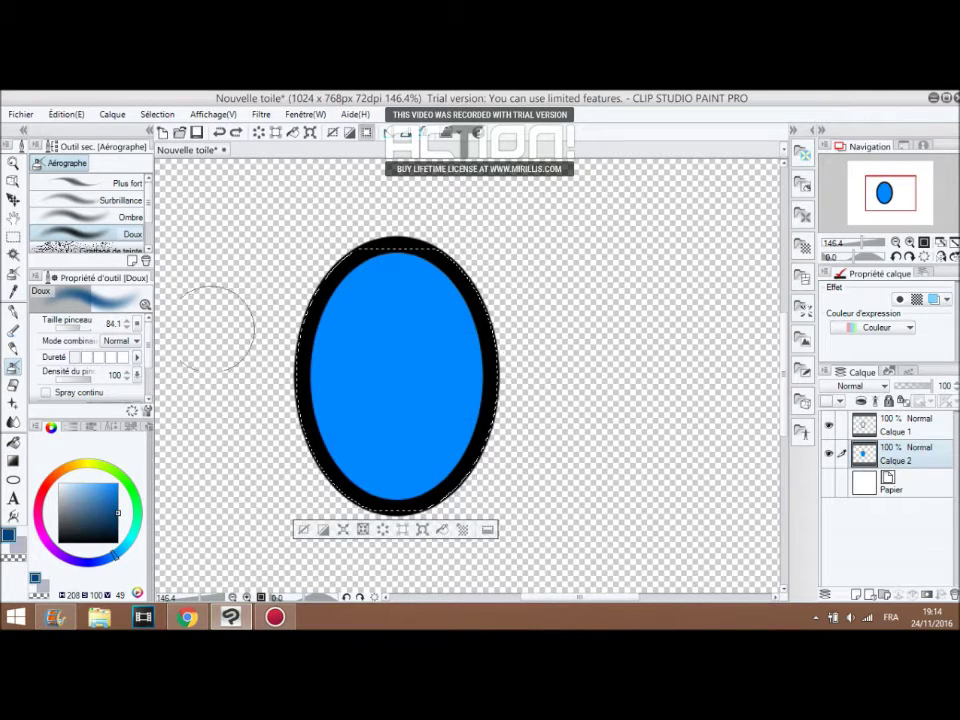
{"action": "left_click", "coordinate": [81, 327]}
{"action": "left_click_drag", "start_coordinate": [81, 327], "coordinate": [82, 327]}
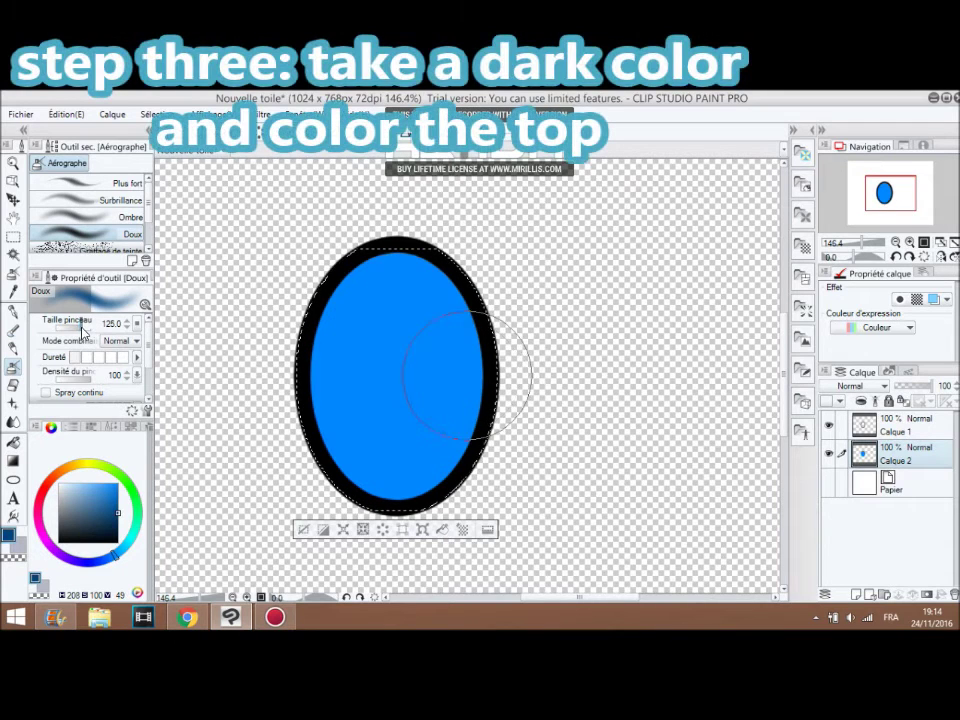
{"action": "mouse_move", "coordinate": [246, 310]}
{"action": "left_mouse_down"}
{"action": "mouse_move", "coordinate": [469, 296]}
{"action": "mouse_move", "coordinate": [534, 326]}
{"action": "mouse_move", "coordinate": [275, 329]}
{"action": "mouse_move", "coordinate": [449, 278]}
{"action": "mouse_move", "coordinate": [490, 317]}
{"action": "mouse_move", "coordinate": [432, 340]}
{"action": "mouse_move", "coordinate": [217, 347]}
{"action": "mouse_move", "coordinate": [172, 359]}
{"action": "mouse_move", "coordinate": [476, 354]}
{"action": "left_mouse_up"}
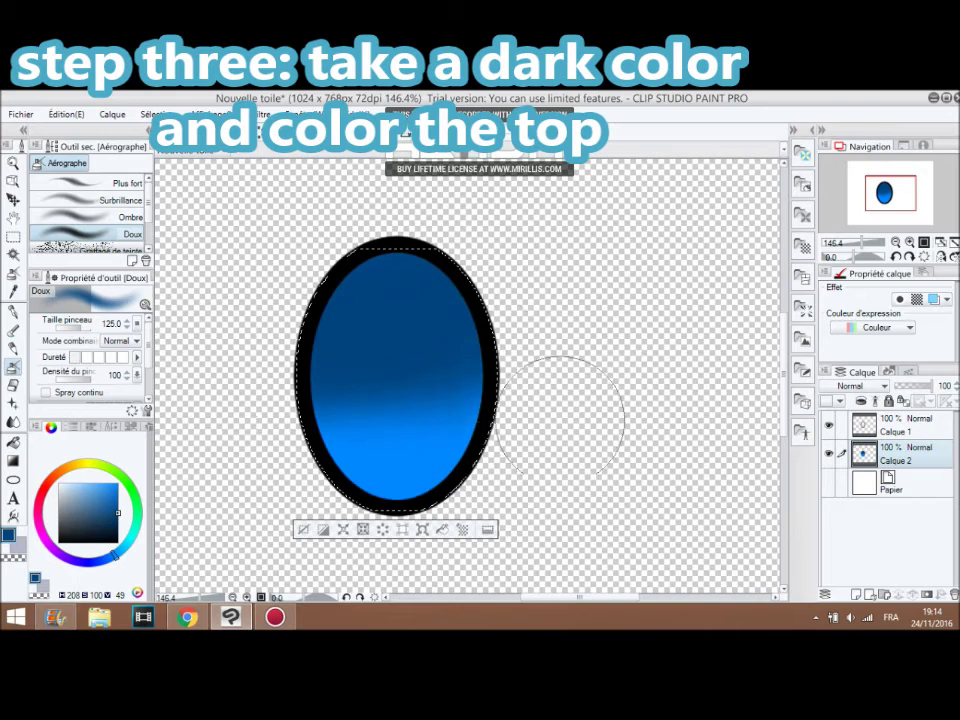
{"action": "left_click", "coordinate": [117, 540]}
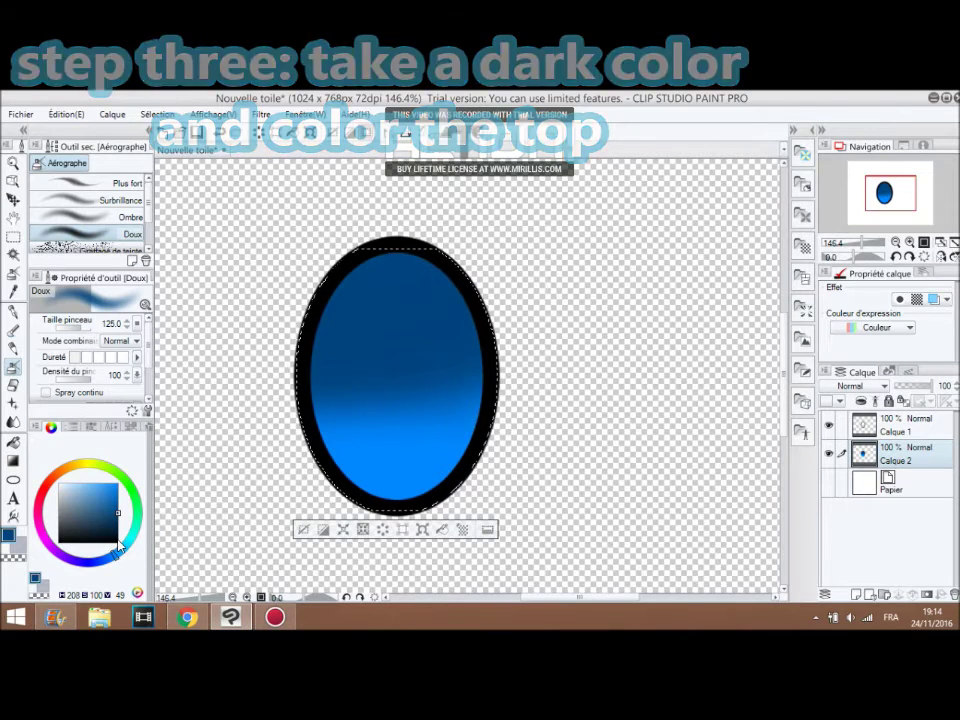
{"action": "mouse_move", "coordinate": [279, 311]}
{"action": "left_mouse_down"}
{"action": "mouse_move", "coordinate": [498, 272]}
{"action": "mouse_move", "coordinate": [228, 283]}
{"action": "mouse_move", "coordinate": [501, 285]}
{"action": "mouse_move", "coordinate": [241, 298]}
{"action": "mouse_move", "coordinate": [574, 325]}
{"action": "left_mouse_up"}
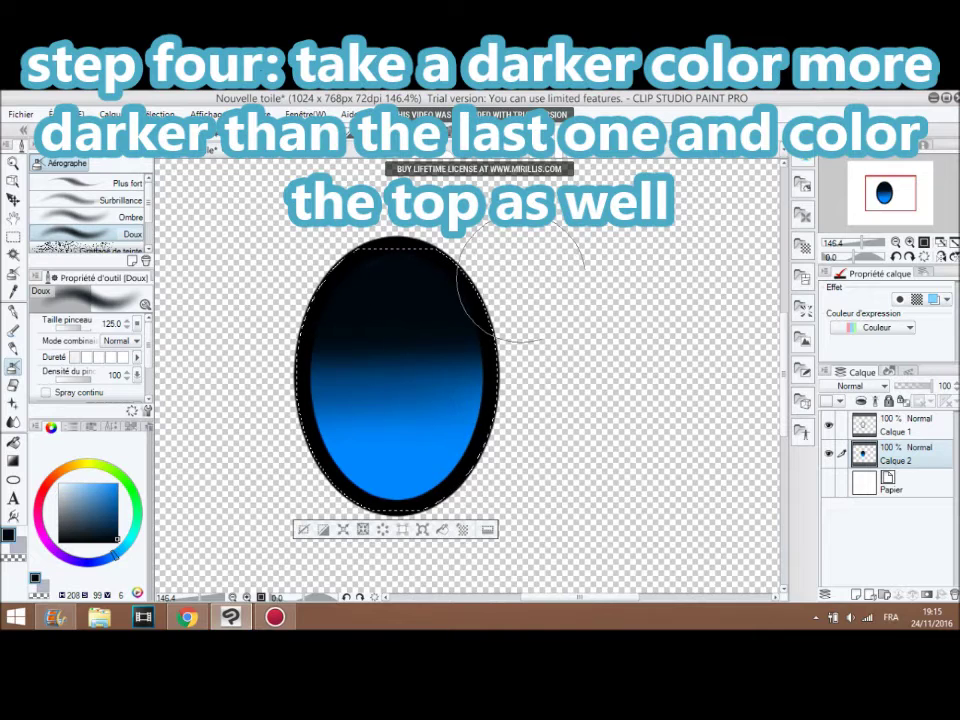
Paint a soft black vertical pupil in the centre of the ellipse with the airbrush at size 69.
{"action": "left_click", "coordinate": [117, 543]}
{"action": "left_click", "coordinate": [72, 329]}
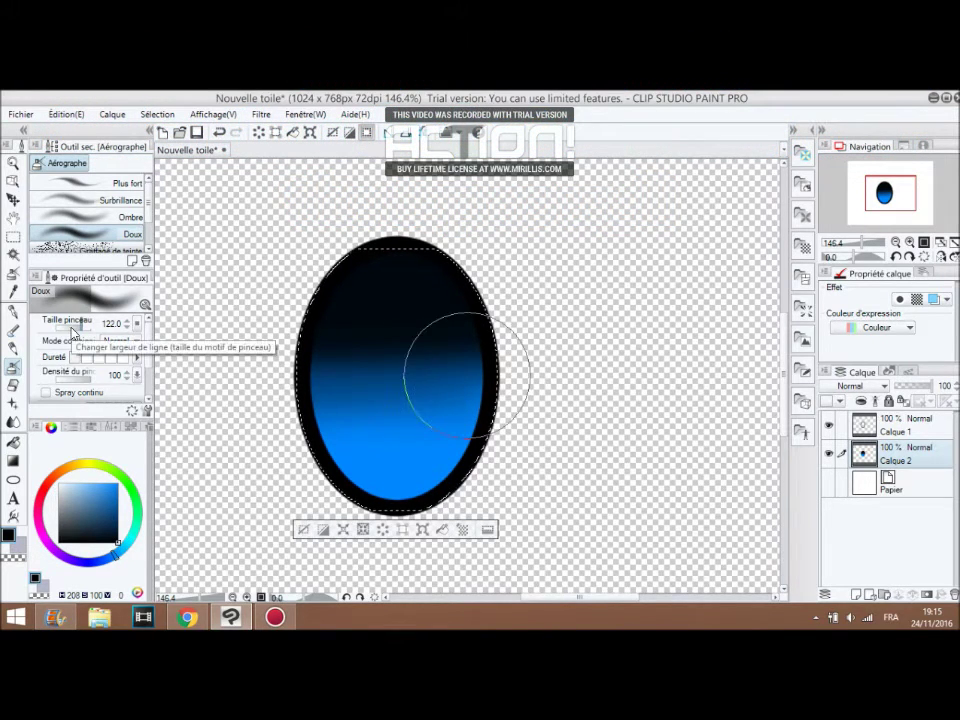
{"action": "left_click", "coordinate": [77, 328]}
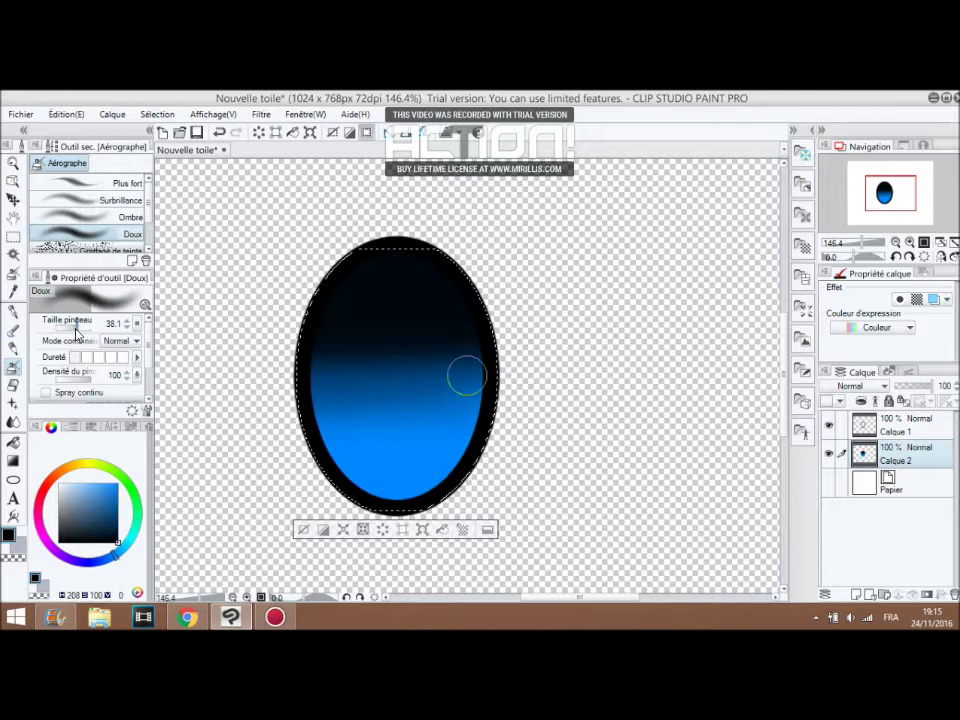
{"action": "scroll", "coordinate": [82, 330], "scroll_direction": "up", "scroll_amount": 5}
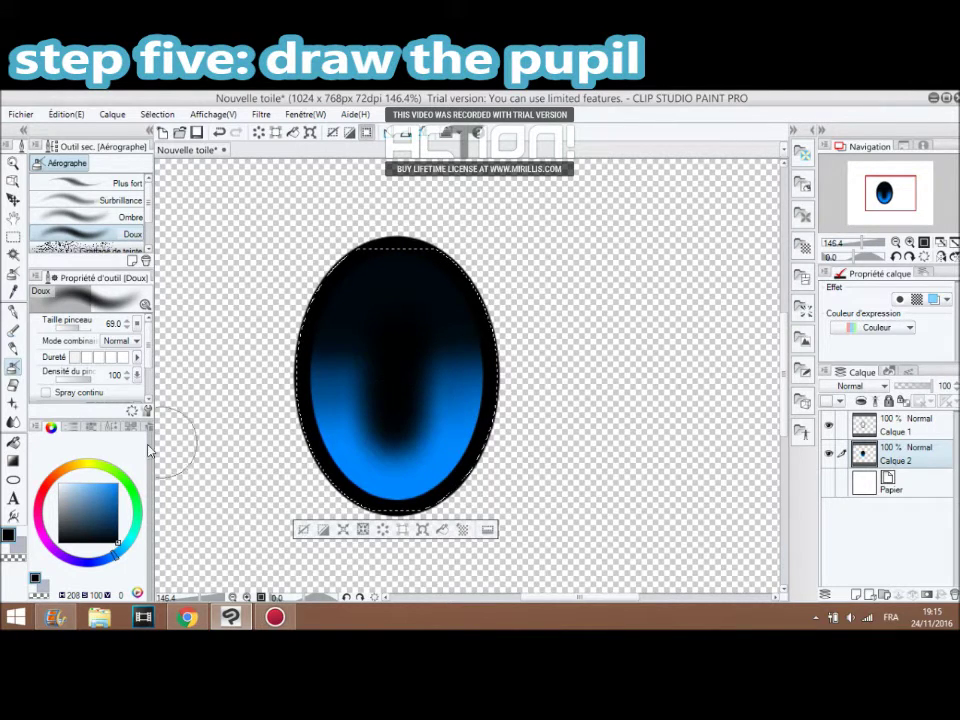
Paint a white highlight along the ellipse's upper-left inner edge with the smooth watercolour brush at size 69.
{"action": "left_click", "coordinate": [57, 483]}
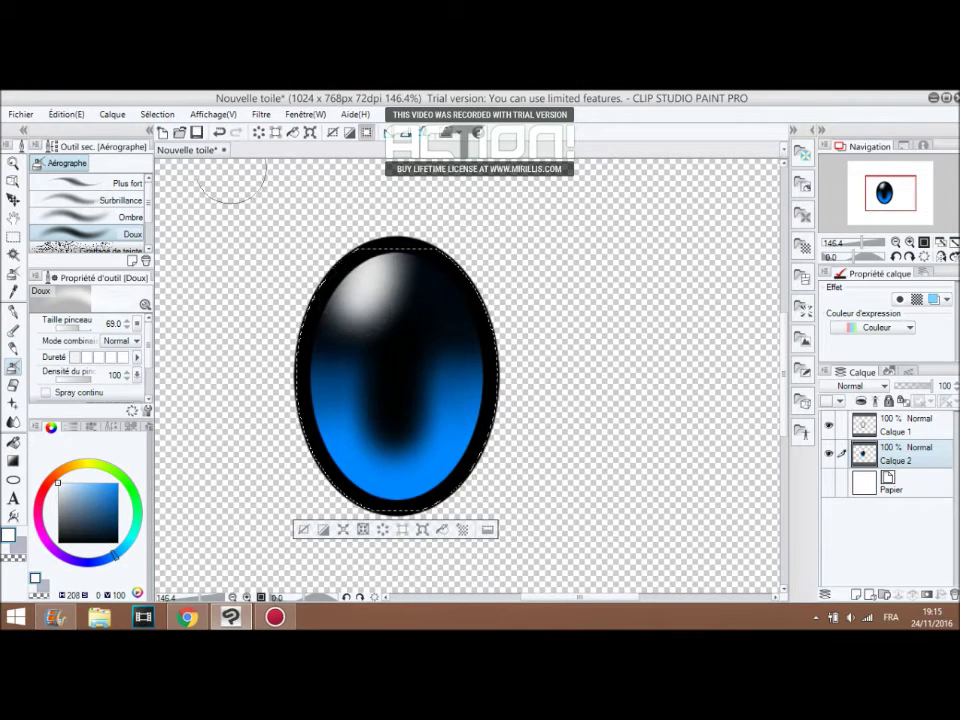
{"action": "key", "text": "ctrl+z"}
{"action": "left_click", "coordinate": [12, 330]}
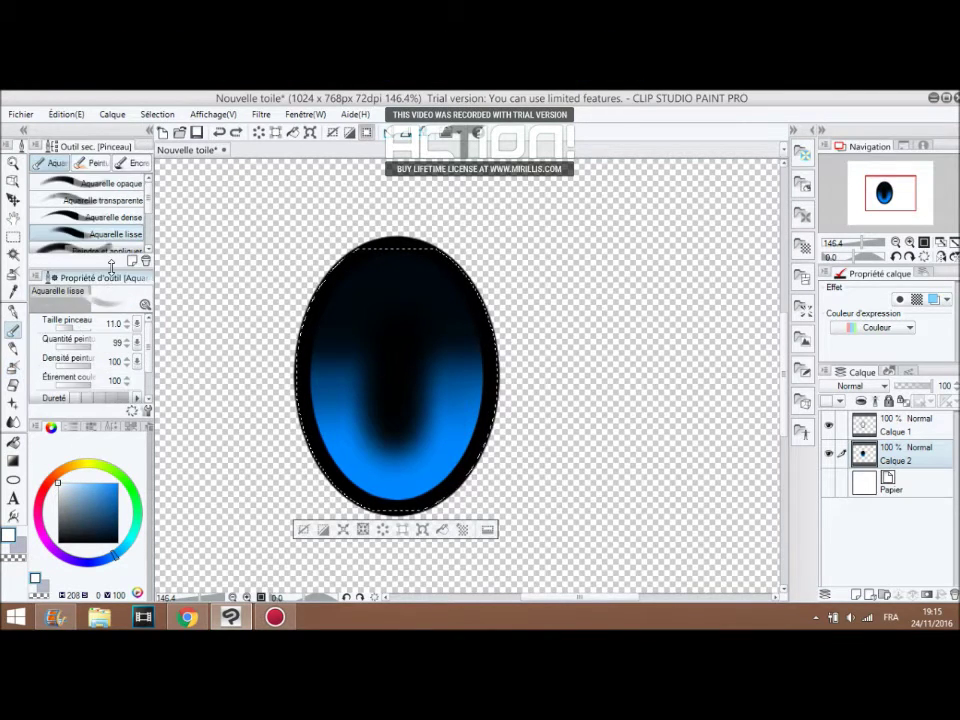
{"action": "left_click_drag", "start_coordinate": [74, 328], "coordinate": [76, 327]}
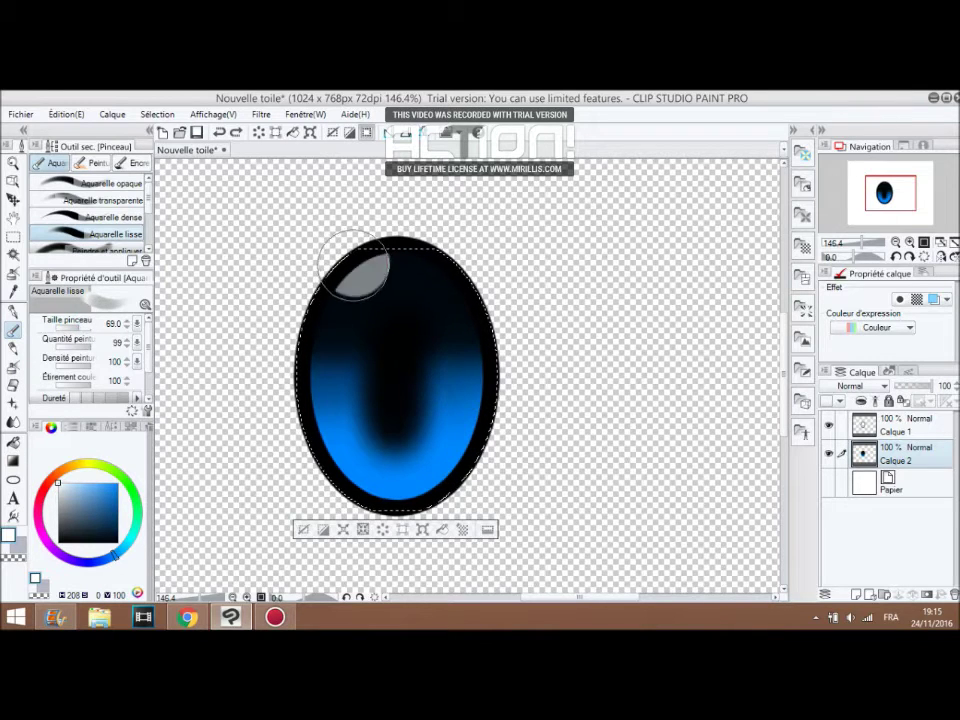
{"action": "key", "text": "ctrl+z"}
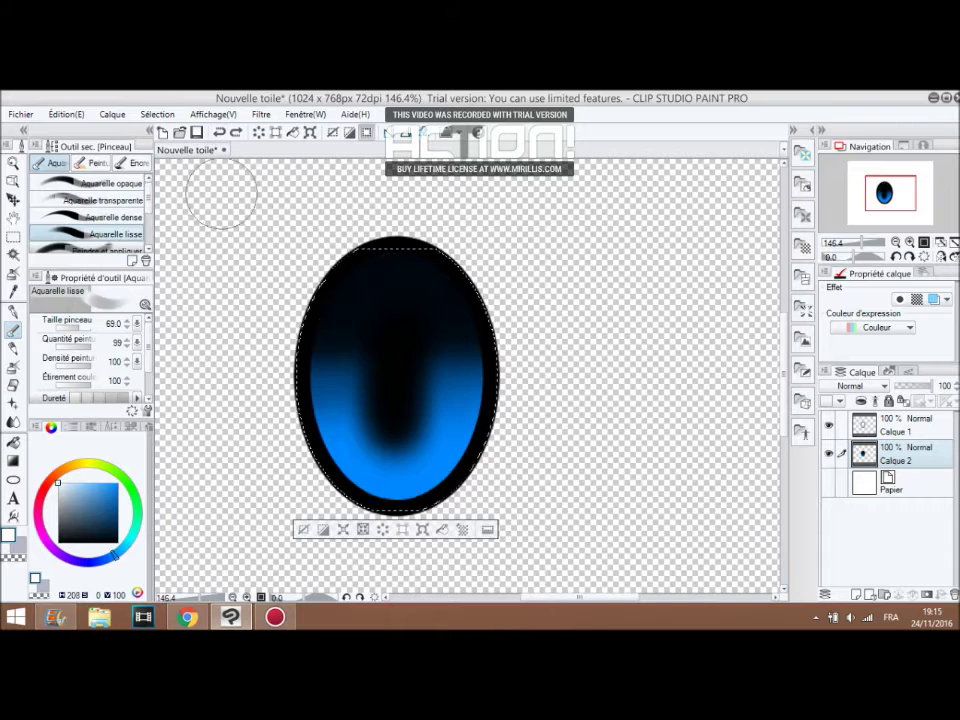
{"action": "left_click", "coordinate": [129, 216]}
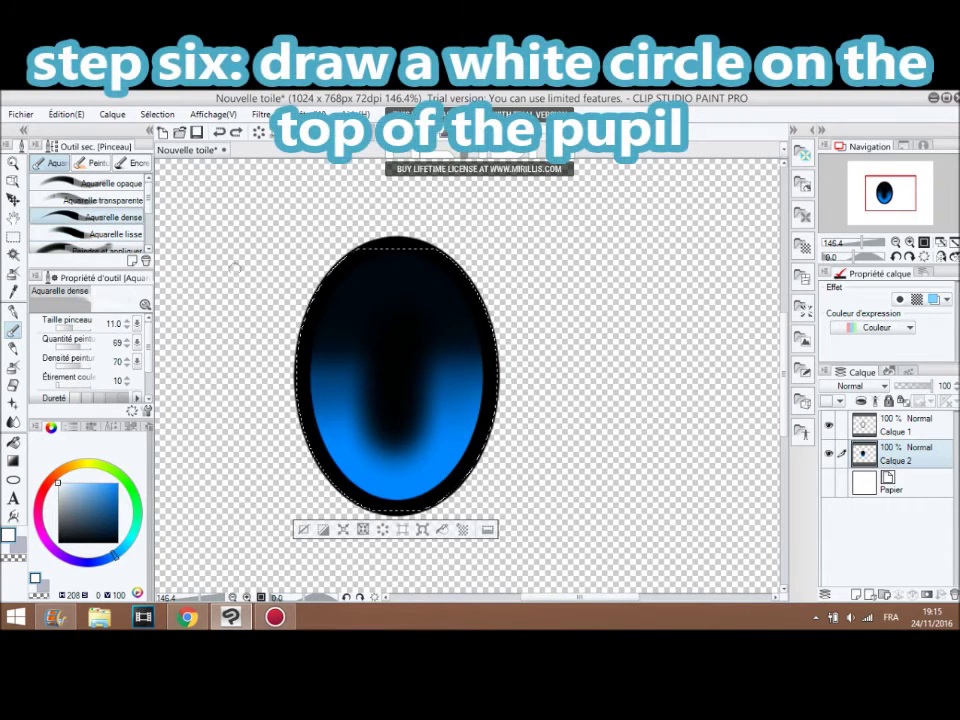
{"action": "left_click", "coordinate": [104, 237]}
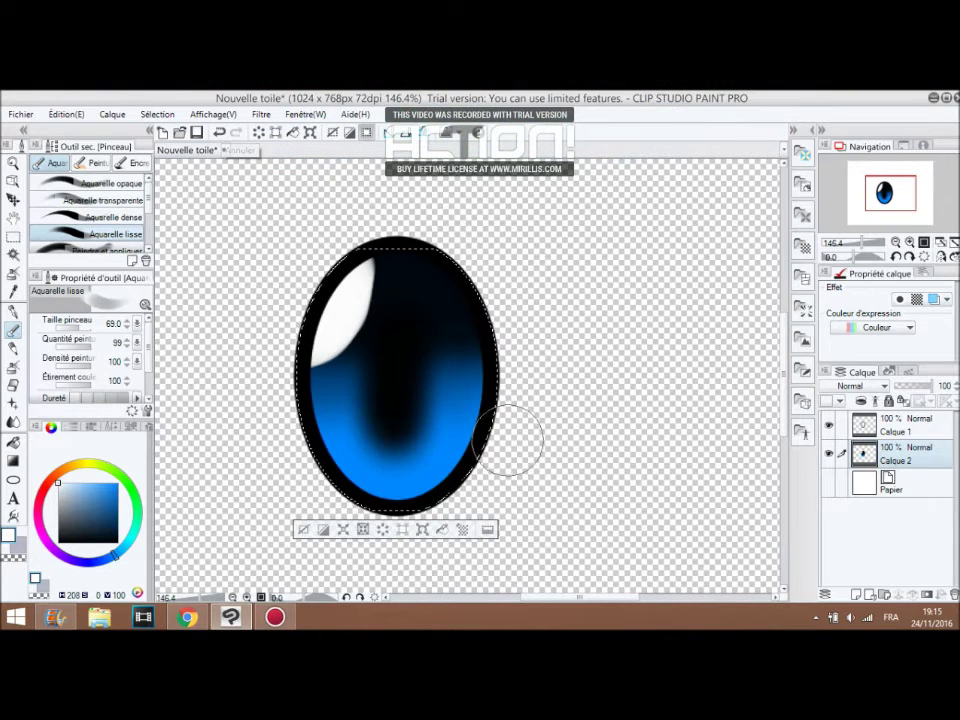
Paint three short light blue strokes along the ellipse's lower-right inner edge with the smooth watercolour brush at size 17.
{"action": "left_click", "coordinate": [87, 491]}
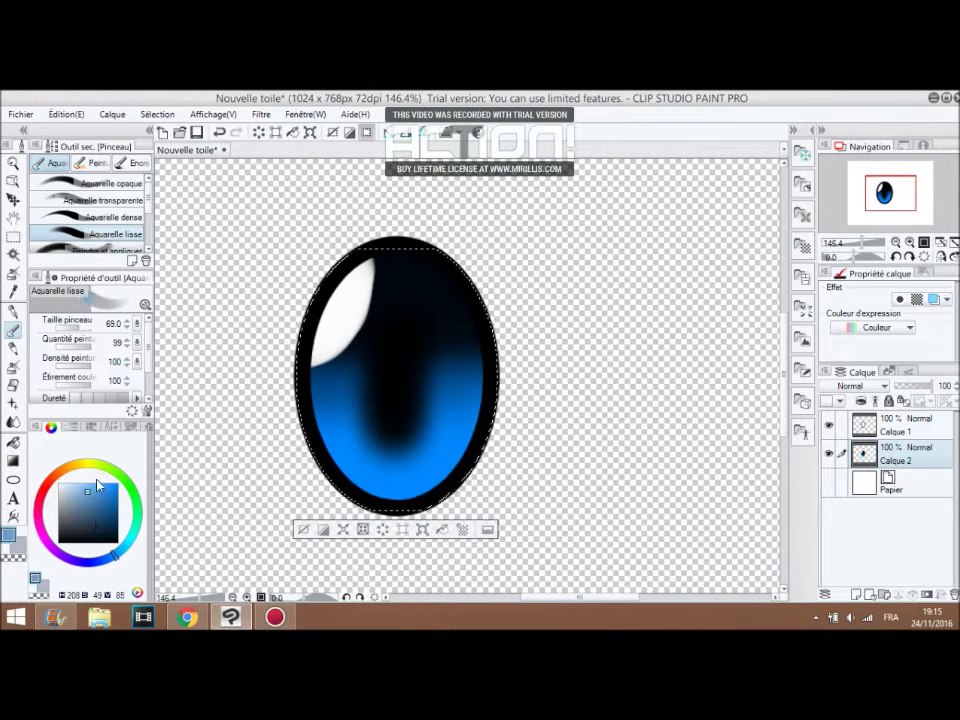
{"action": "left_click_drag", "start_coordinate": [94, 474], "coordinate": [85, 463]}
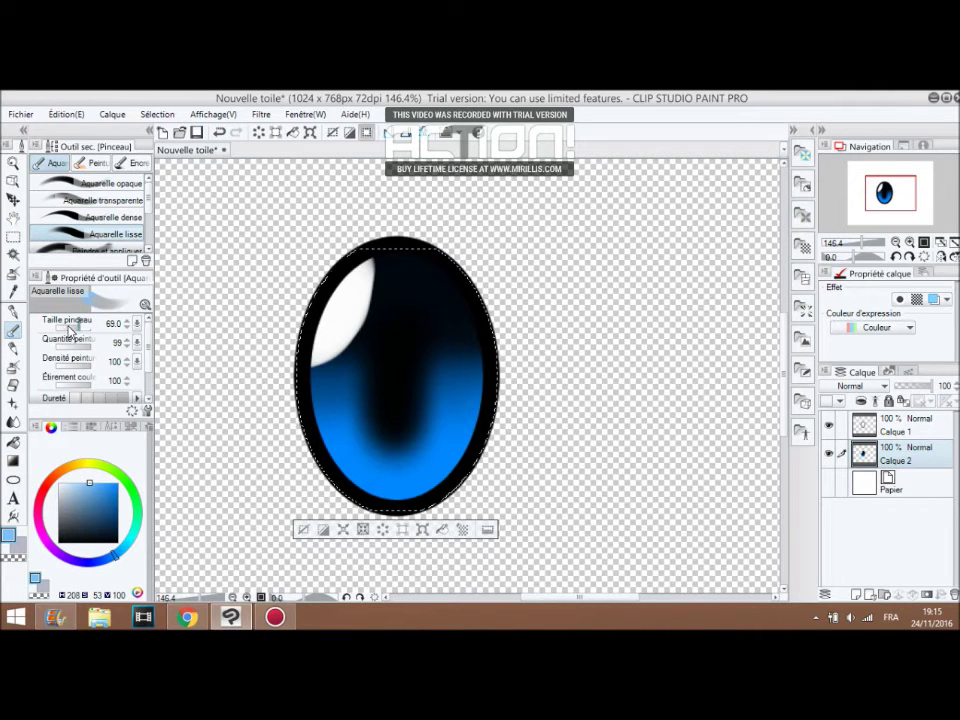
{"action": "left_click", "coordinate": [68, 326]}
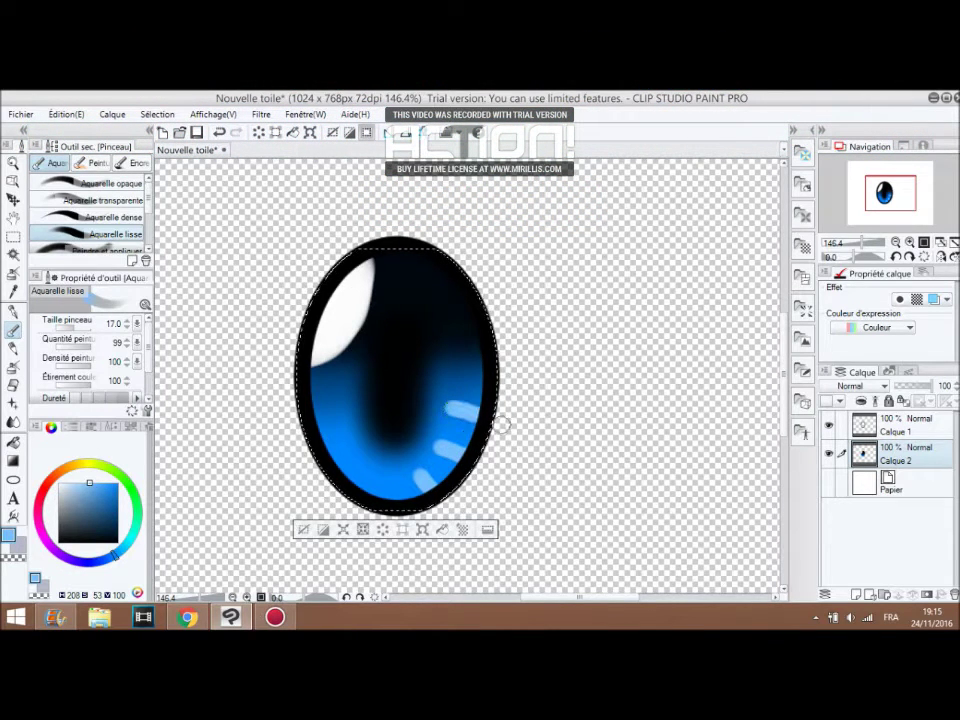
Paint two short white strokes along the ellipse's upper-right inner edge, undoing and redrawing unsatisfactory ones.
{"action": "left_click", "coordinate": [59, 484]}
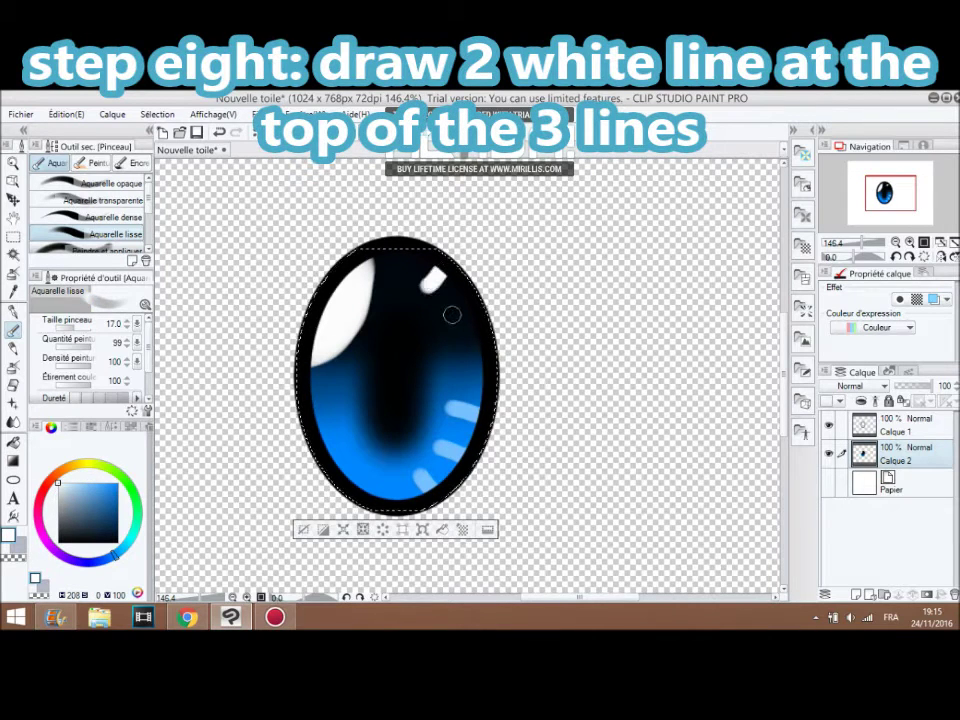
{"action": "double_click", "coordinate": [218, 134]}
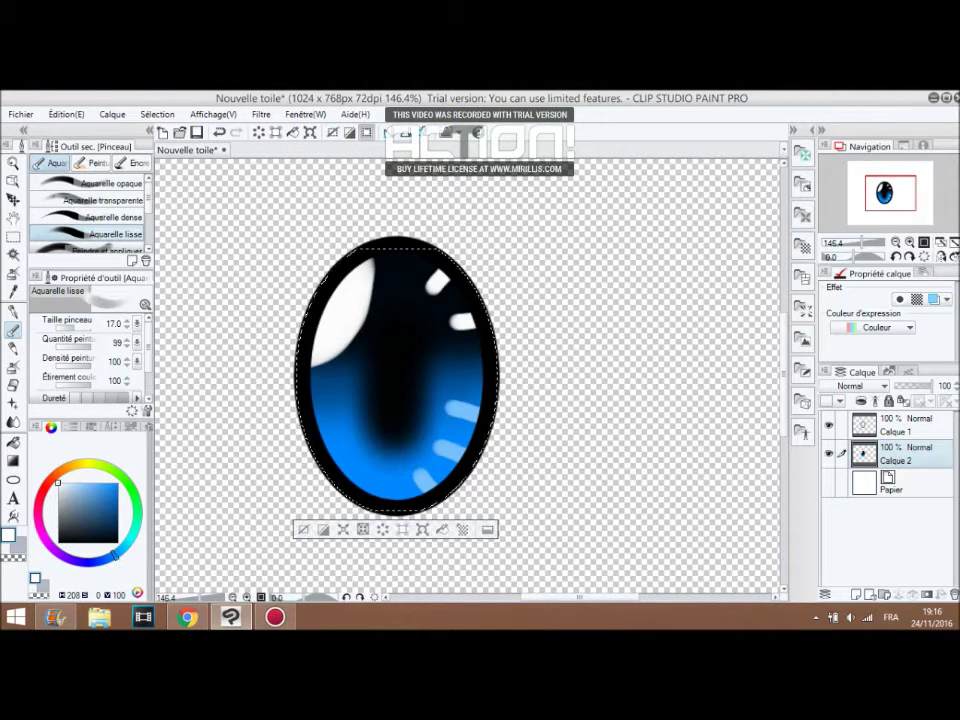
Deselect the finished eye and draw a second, slightly wider ellipse outline in black beside it at brush size 17.2.
{"action": "left_click", "coordinate": [11, 220]}
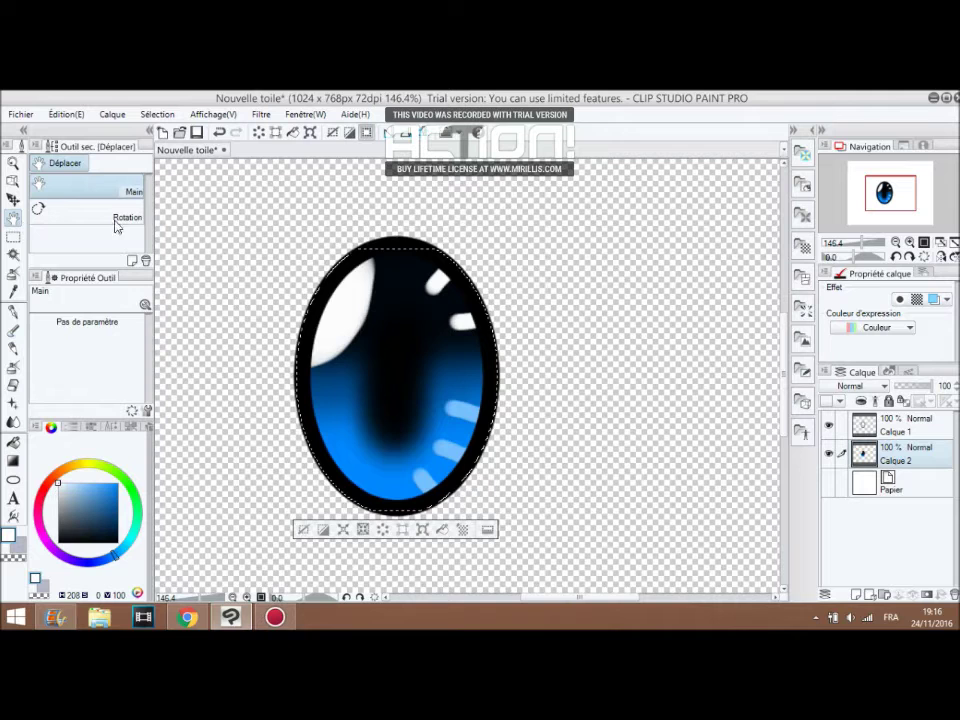
{"action": "left_click", "coordinate": [337, 131]}
{"action": "scroll", "coordinate": [617, 429], "scroll_direction": "down", "scroll_amount": 2}
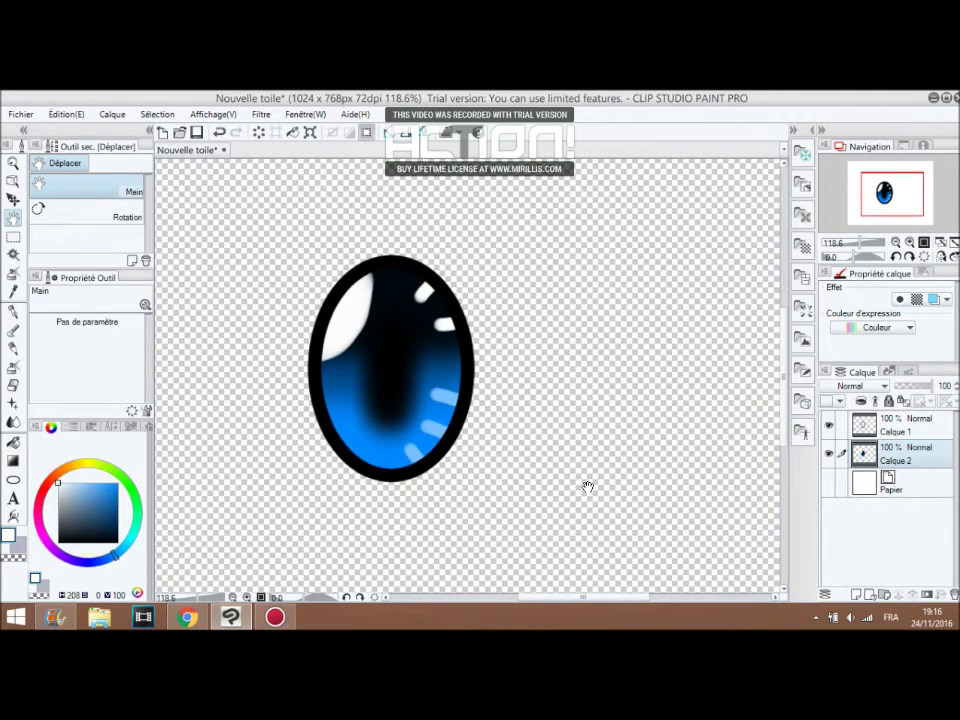
{"action": "left_click_drag", "start_coordinate": [549, 602], "coordinate": [574, 606]}
{"action": "key", "text": "u"}
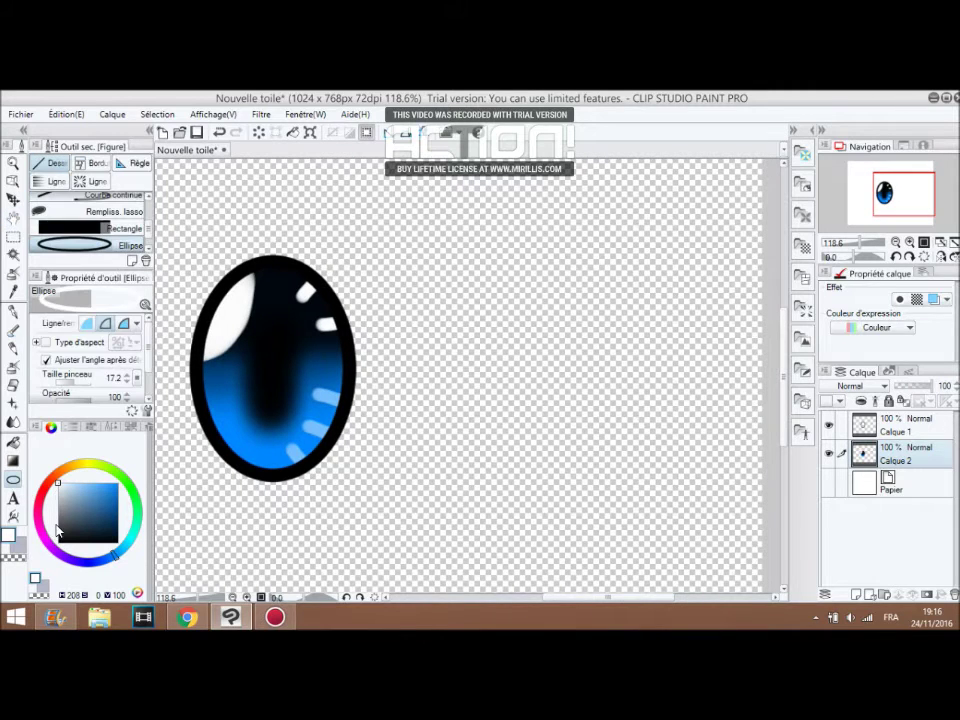
{"action": "left_click", "coordinate": [58, 542]}
{"action": "mouse_move", "coordinate": [435, 269]}
{"action": "left_mouse_down"}
{"action": "mouse_move", "coordinate": [461, 364]}
{"action": "mouse_move", "coordinate": [529, 495]}
{"action": "mouse_move", "coordinate": [614, 491]}
{"action": "left_mouse_up"}
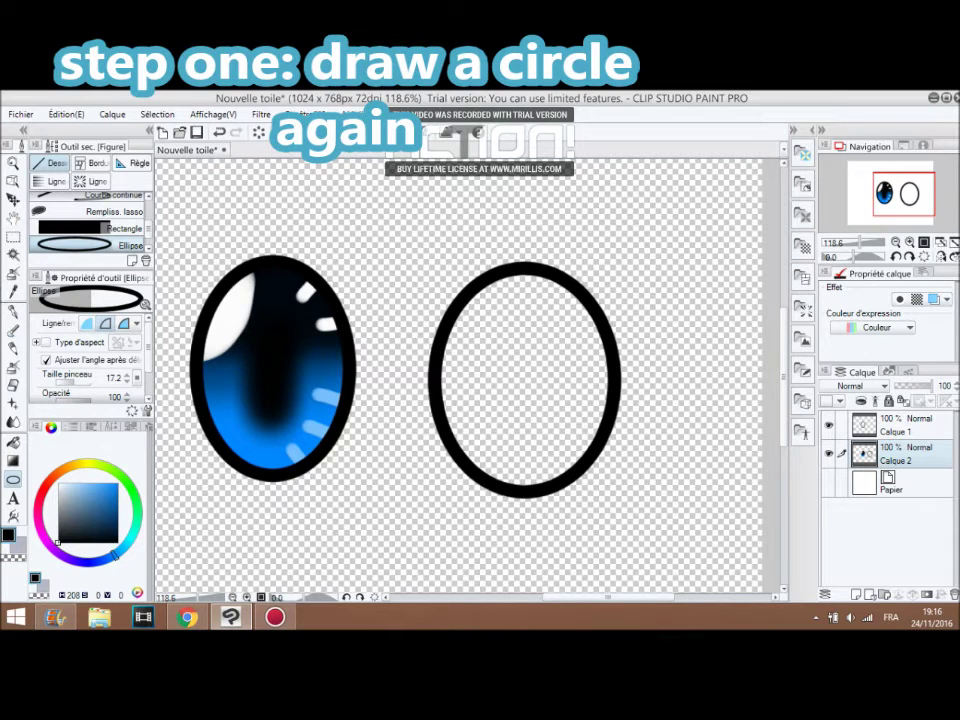
Select the inside of the new ellipse and fill it with bright blue.
{"action": "left_click", "coordinate": [117, 484]}
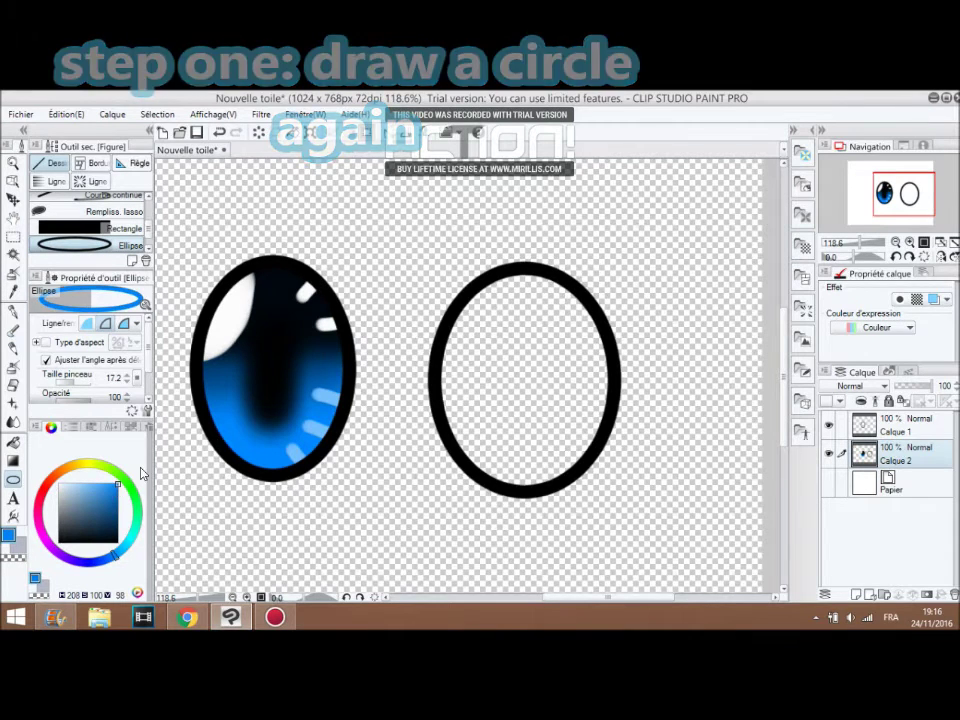
{"action": "left_click", "coordinate": [13, 257]}
{"action": "left_click", "coordinate": [566, 409]}
{"action": "left_click", "coordinate": [13, 445]}
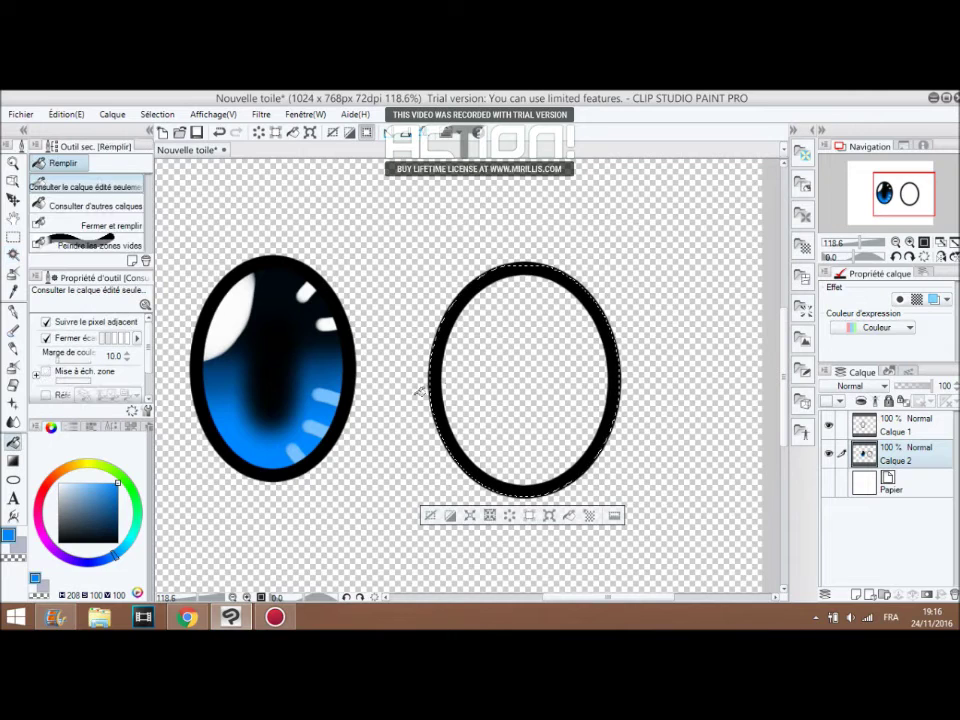
{"action": "key", "text": "ctrl+z"}
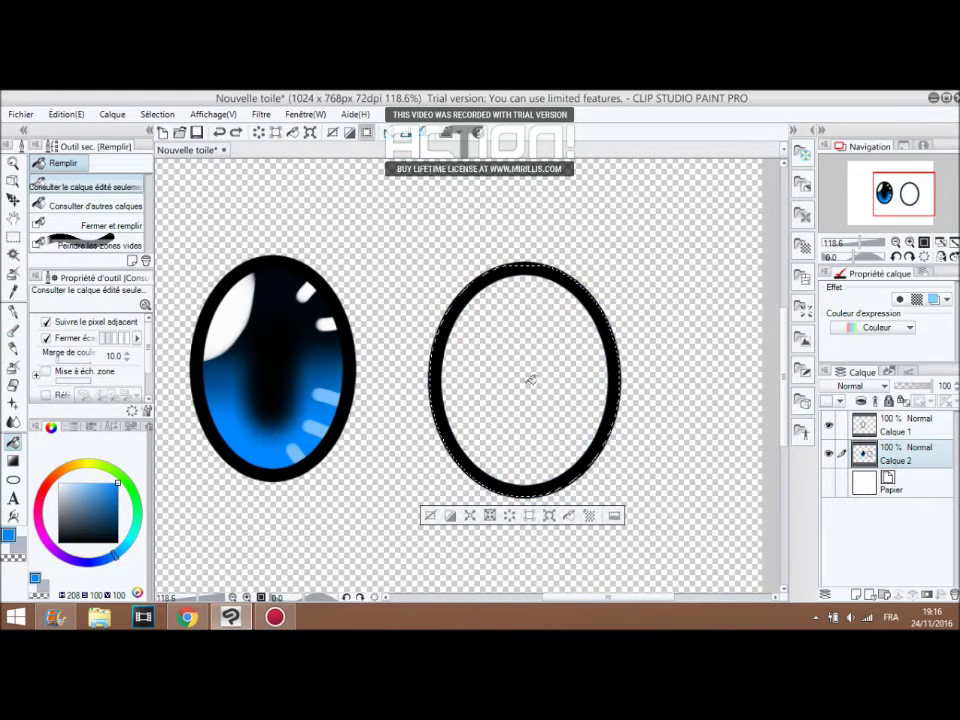
Open the reference screenshot and shade the lower part of the blue ellipse dark blue with the soft airbrush at size 125.
{"action": "left_click", "coordinate": [13, 331]}
{"action": "left_click", "coordinate": [12, 366]}
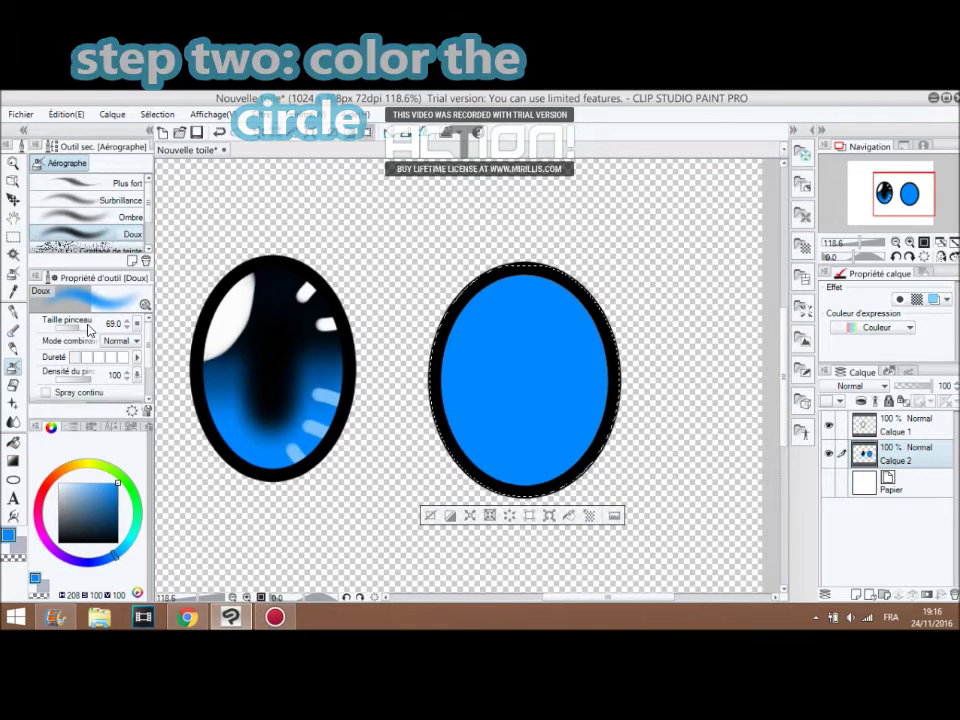
{"action": "left_click", "coordinate": [118, 515]}
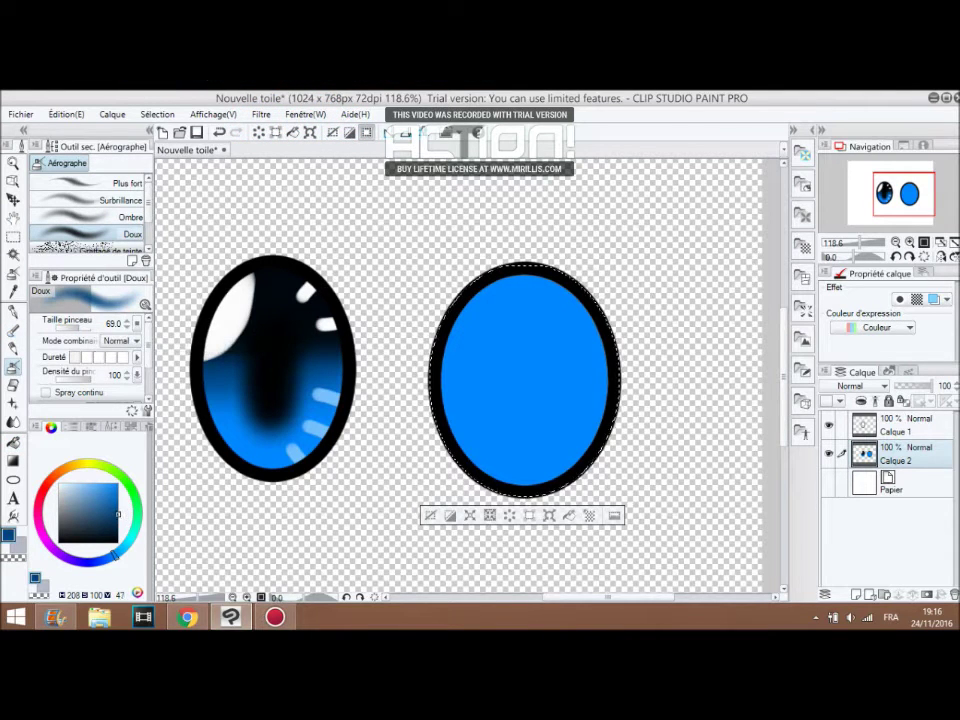
{"action": "left_click", "coordinate": [20, 114]}
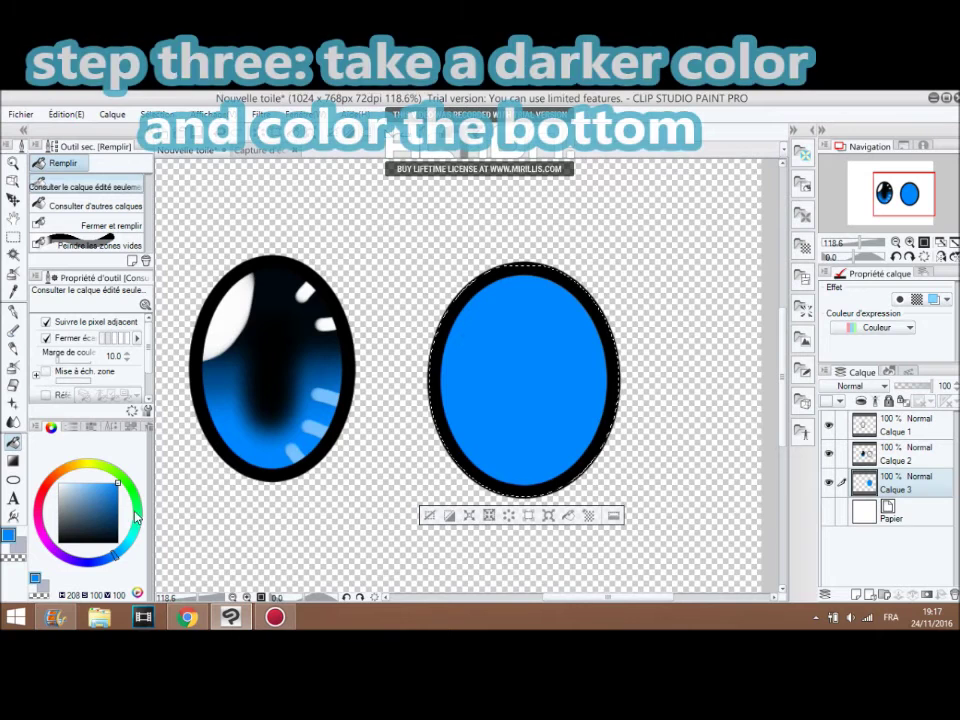
{"action": "left_click", "coordinate": [116, 513]}
{"action": "left_click", "coordinate": [12, 366]}
{"action": "mouse_move", "coordinate": [440, 475]}
{"action": "left_mouse_down"}
{"action": "mouse_move", "coordinate": [613, 458]}
{"action": "mouse_move", "coordinate": [643, 428]}
{"action": "left_mouse_up"}
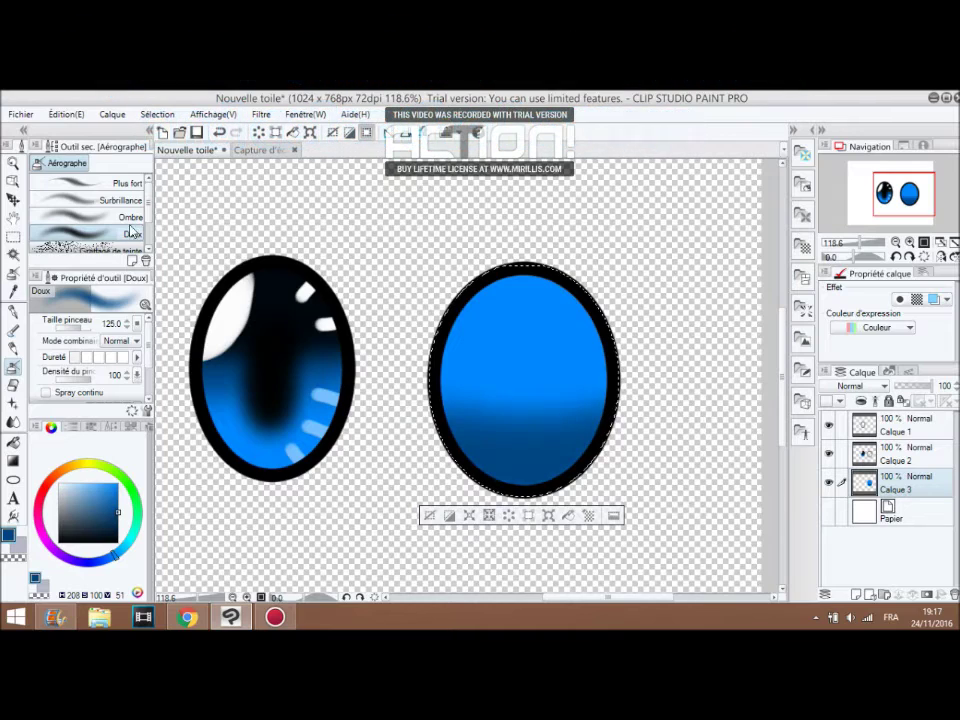
Brighten the upper part of the blue ellipse with the highlight airbrush (Surbrillance) at size 125.
{"action": "left_click", "coordinate": [115, 200]}
{"action": "left_click", "coordinate": [80, 328]}
{"action": "mouse_move", "coordinate": [461, 310]}
{"action": "left_mouse_down"}
{"action": "mouse_move", "coordinate": [687, 325]}
{"action": "mouse_move", "coordinate": [597, 297]}
{"action": "mouse_move", "coordinate": [457, 315]}
{"action": "mouse_move", "coordinate": [484, 287]}
{"action": "mouse_move", "coordinate": [636, 298]}
{"action": "left_mouse_up"}
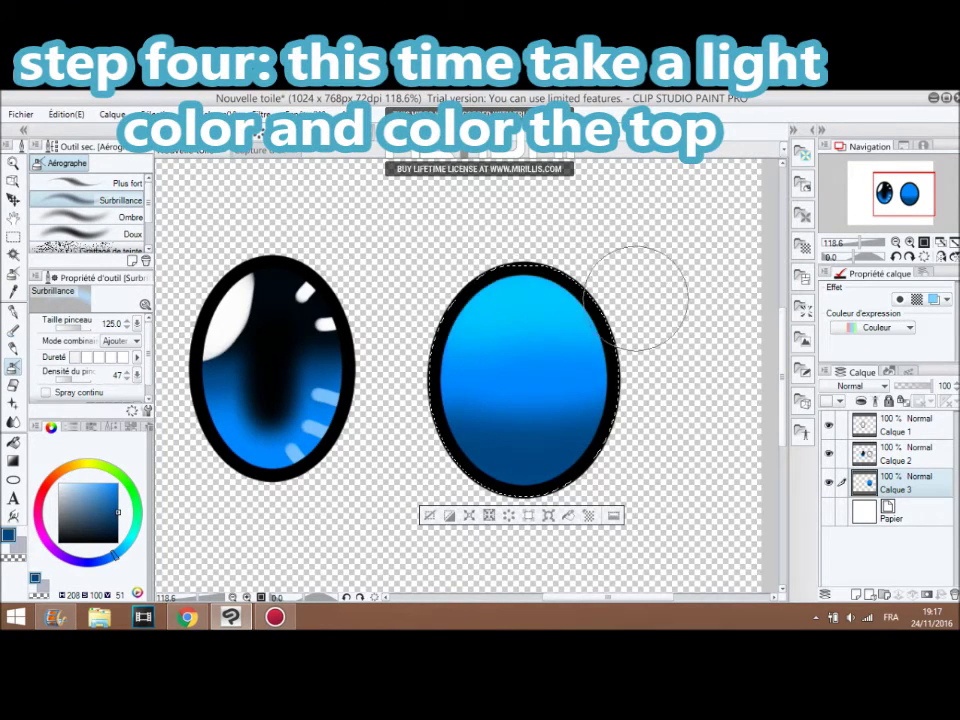
Paint a black vertical pupil in the centre of the second eye with the soft airbrush at size 78, and check the reference drawing.
{"action": "left_click", "coordinate": [116, 543]}
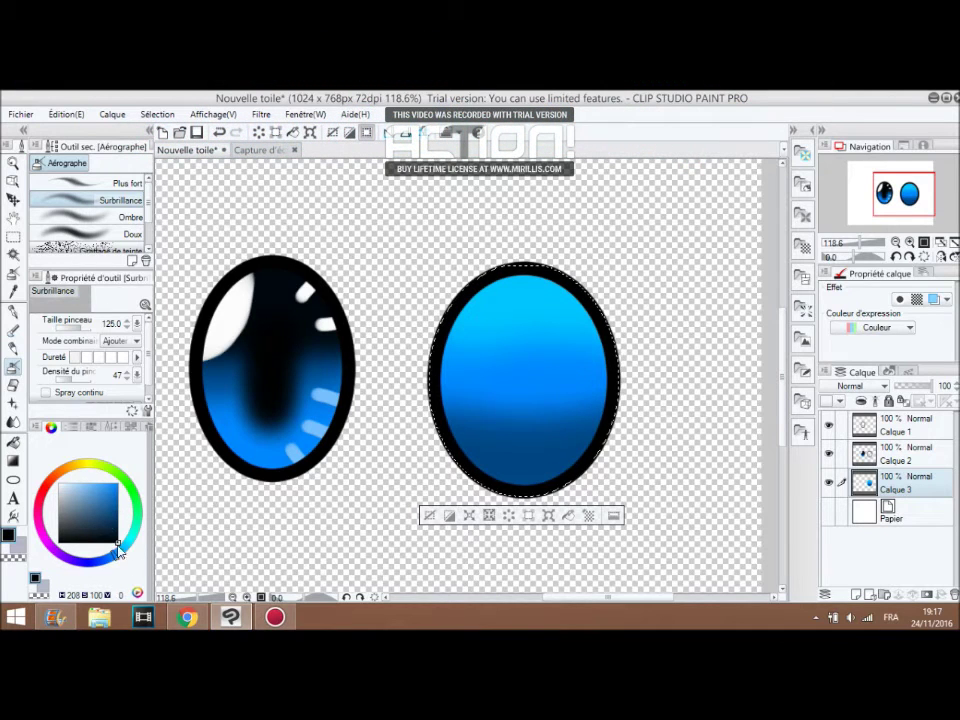
{"action": "left_click", "coordinate": [78, 328]}
{"action": "left_click_drag", "start_coordinate": [78, 330], "coordinate": [80, 330]}
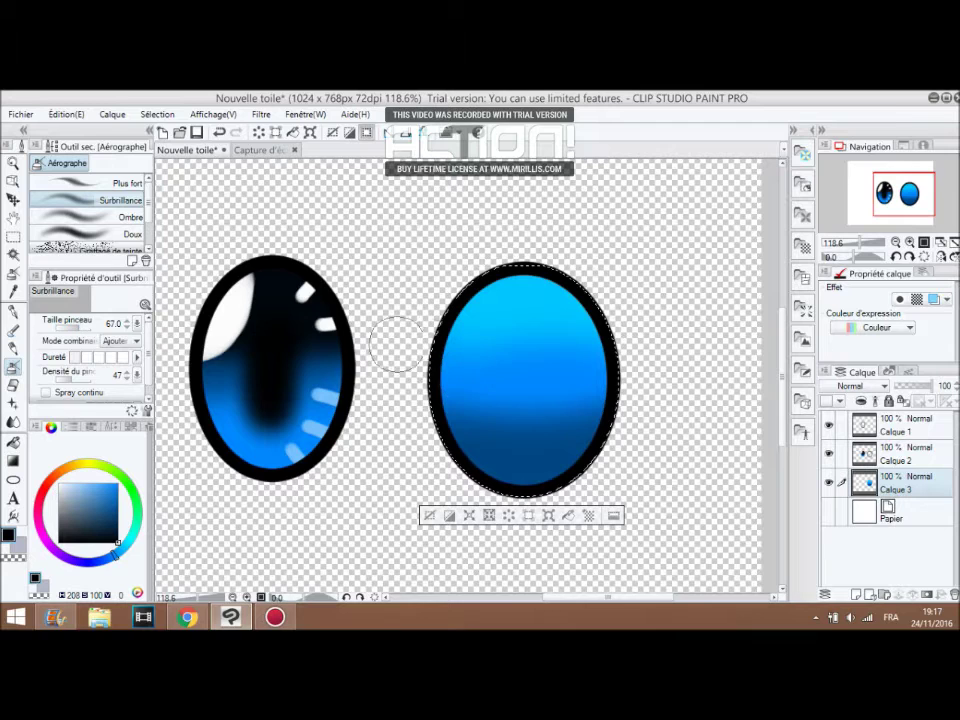
{"action": "left_click_drag", "start_coordinate": [80, 330], "coordinate": [93, 330]}
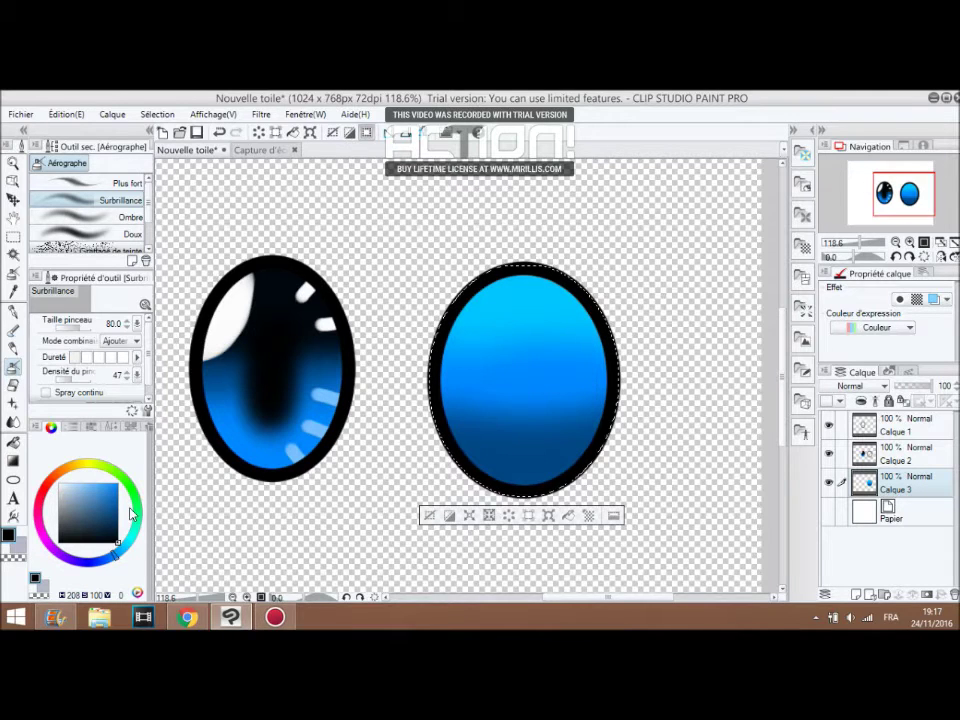
{"action": "left_click", "coordinate": [110, 234]}
{"action": "left_click", "coordinate": [77, 326]}
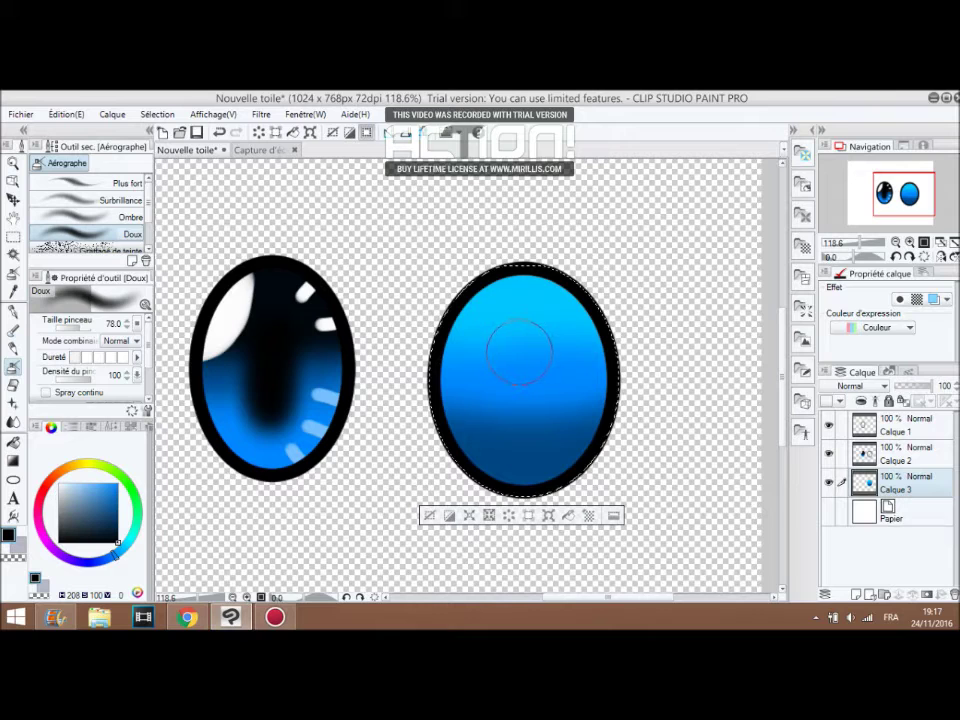
{"action": "mouse_move", "coordinate": [519, 350]}
{"action": "left_mouse_down"}
{"action": "mouse_move", "coordinate": [518, 419]}
{"action": "mouse_move", "coordinate": [517, 355]}
{"action": "left_mouse_up"}
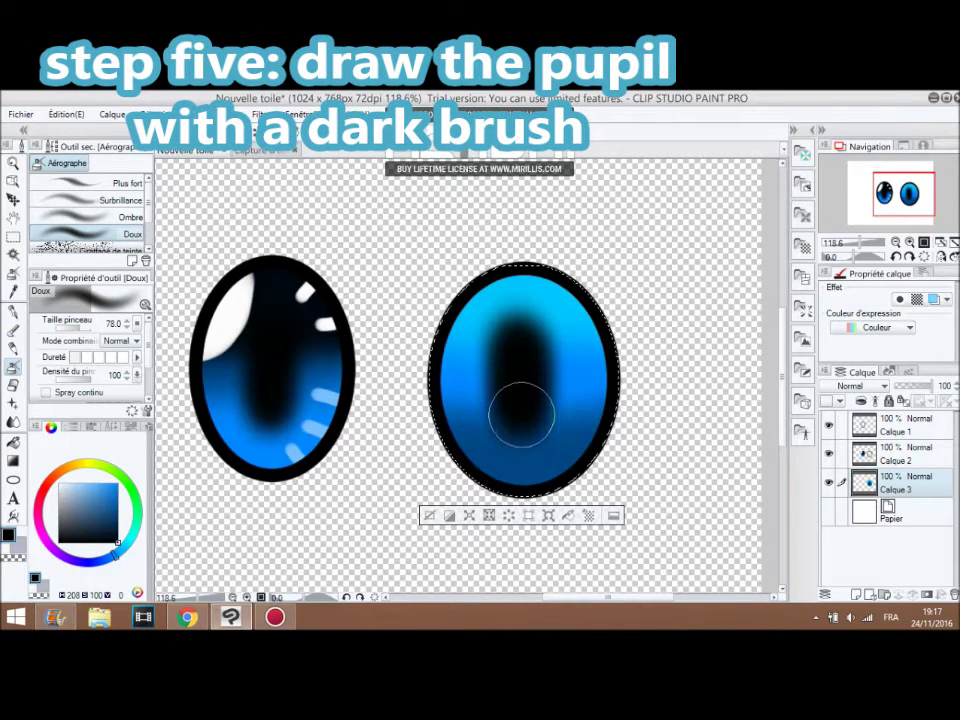
{"action": "left_click", "coordinate": [265, 152]}
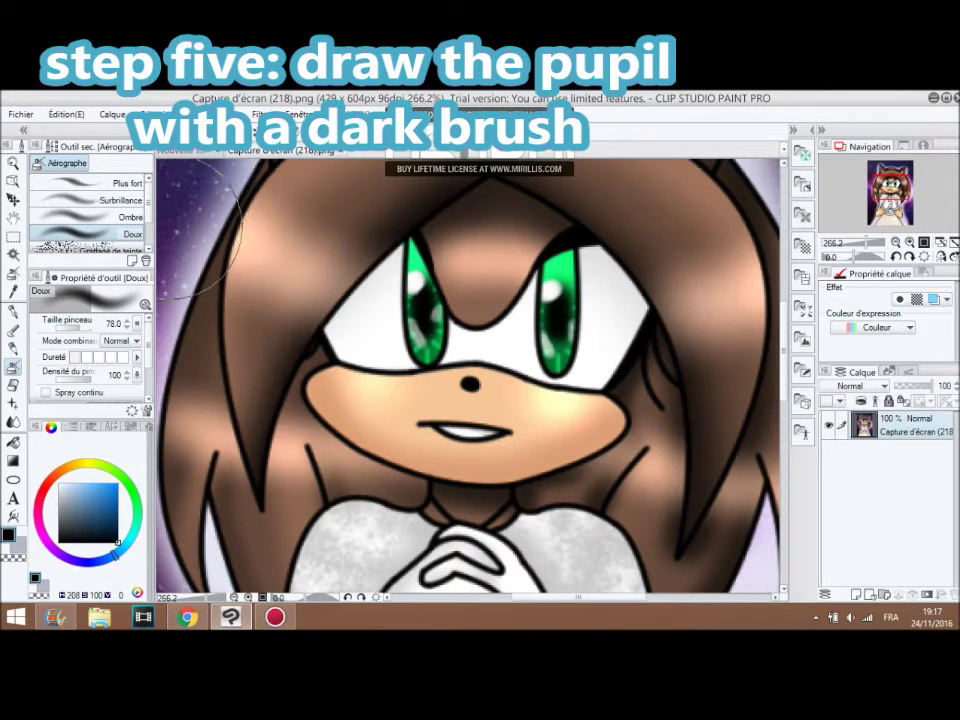
{"action": "left_click", "coordinate": [174, 151]}
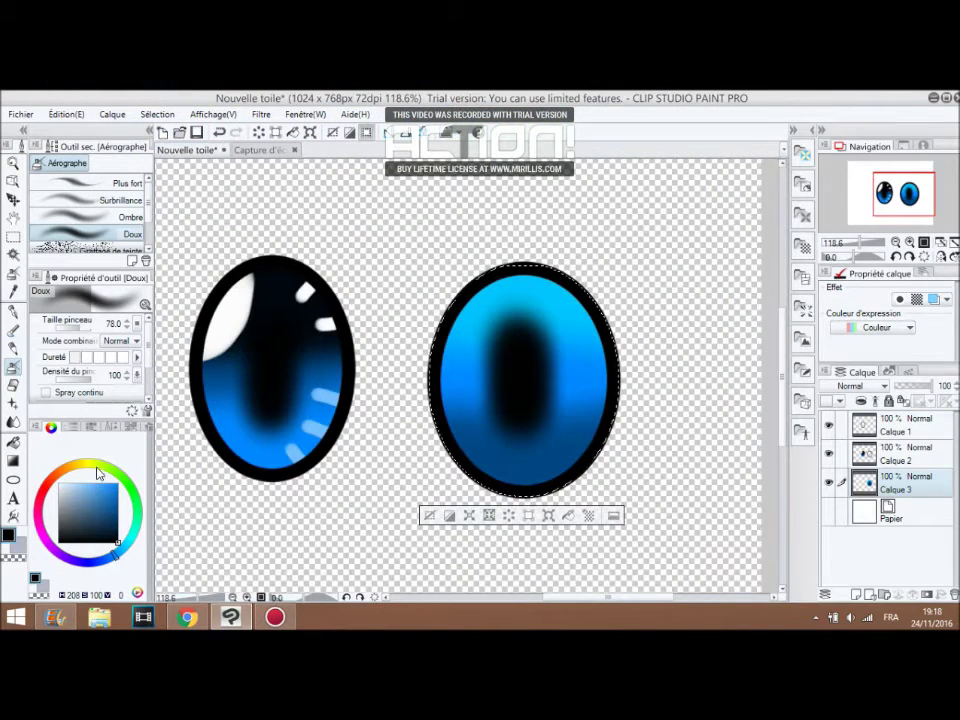
Draw seven short light blue lines radiating along the second eye's lower inner edge with the Curve tool at size 13, undoing a size 9 attempt.
{"action": "left_click", "coordinate": [95, 483]}
{"action": "left_click", "coordinate": [13, 329]}
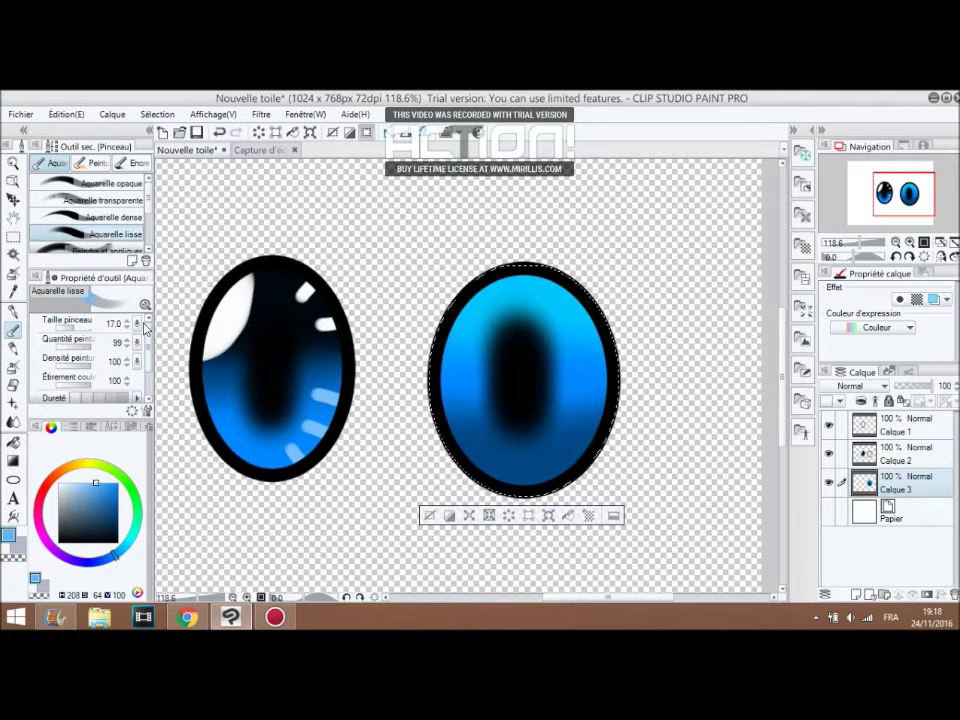
{"action": "left_click", "coordinate": [80, 328]}
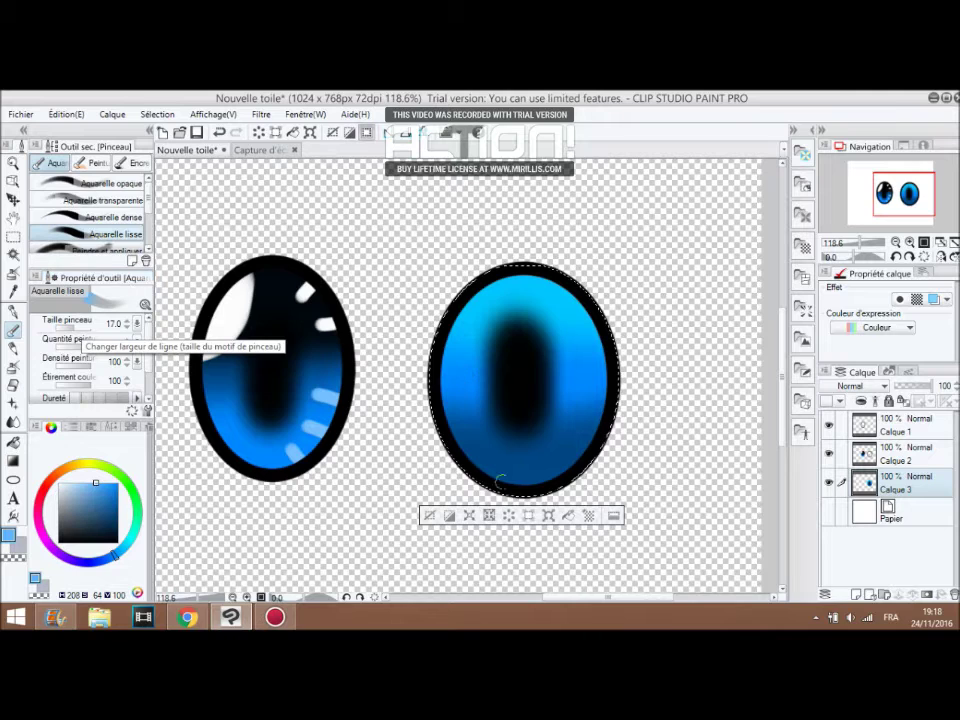
{"action": "left_click", "coordinate": [13, 480]}
{"action": "scroll", "coordinate": [104, 214], "scroll_direction": "up", "scroll_amount": 1}
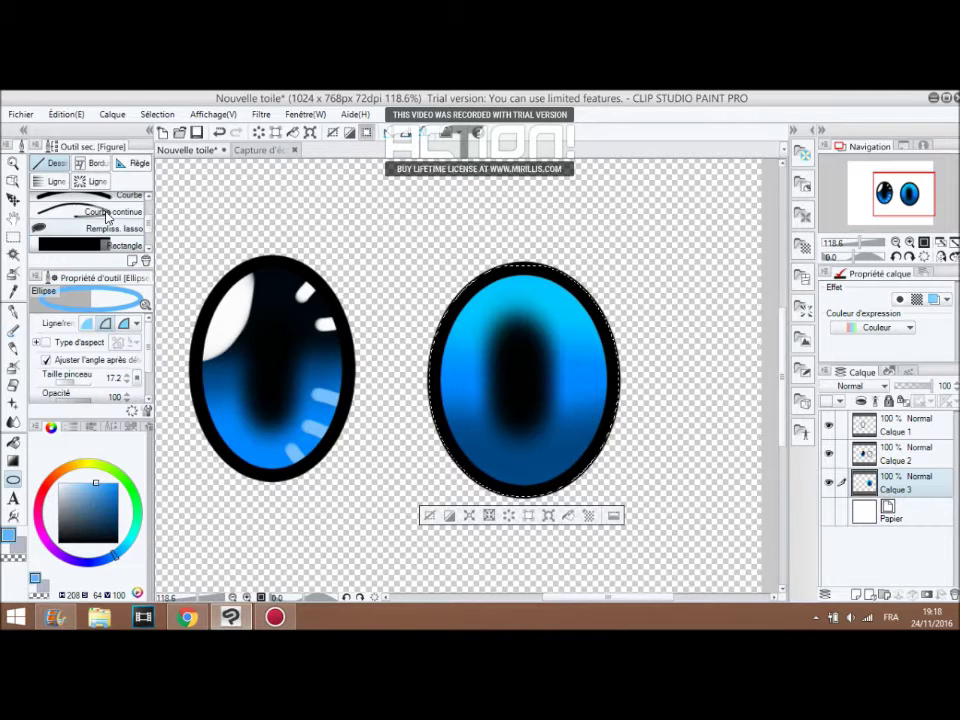
{"action": "scroll", "coordinate": [104, 214], "scroll_direction": "up", "scroll_amount": 1}
{"action": "left_click", "coordinate": [102, 213]}
{"action": "left_click", "coordinate": [80, 328]}
{"action": "left_click", "coordinate": [80, 328]}
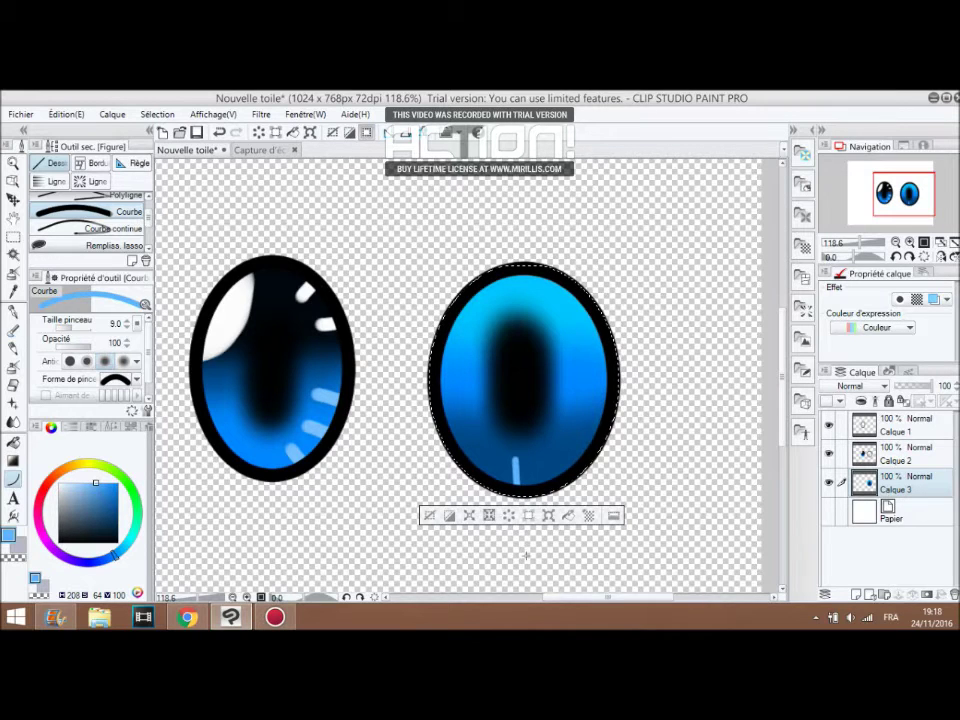
{"action": "left_click", "coordinate": [221, 133]}
{"action": "left_click_drag", "start_coordinate": [80, 328], "coordinate": [84, 328]}
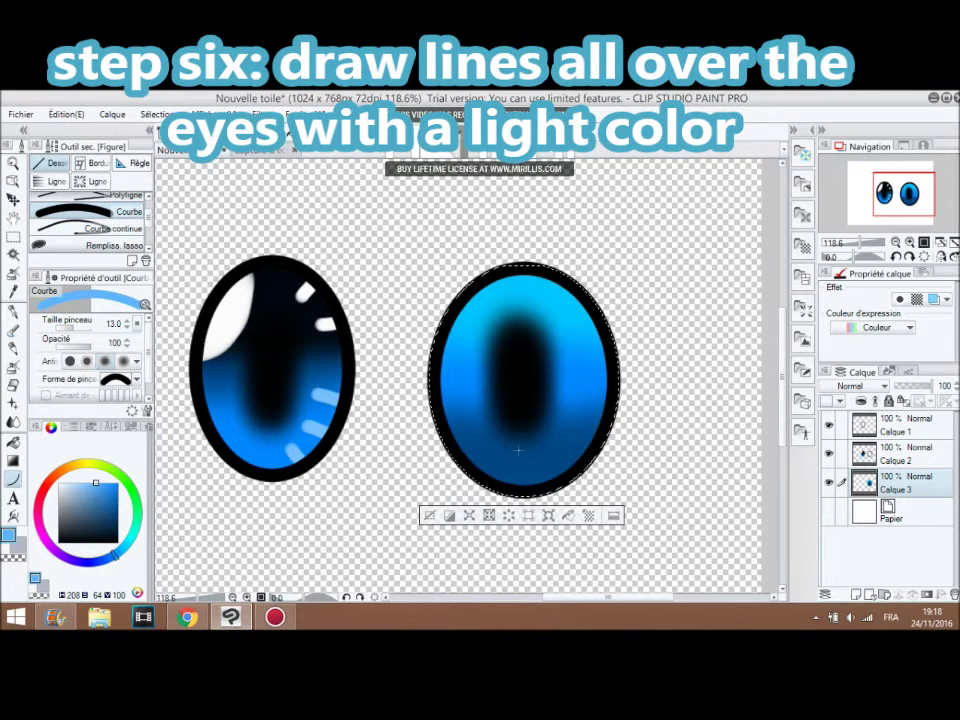
{"action": "left_click_drag", "start_coordinate": [532, 535], "coordinate": [522, 545]}
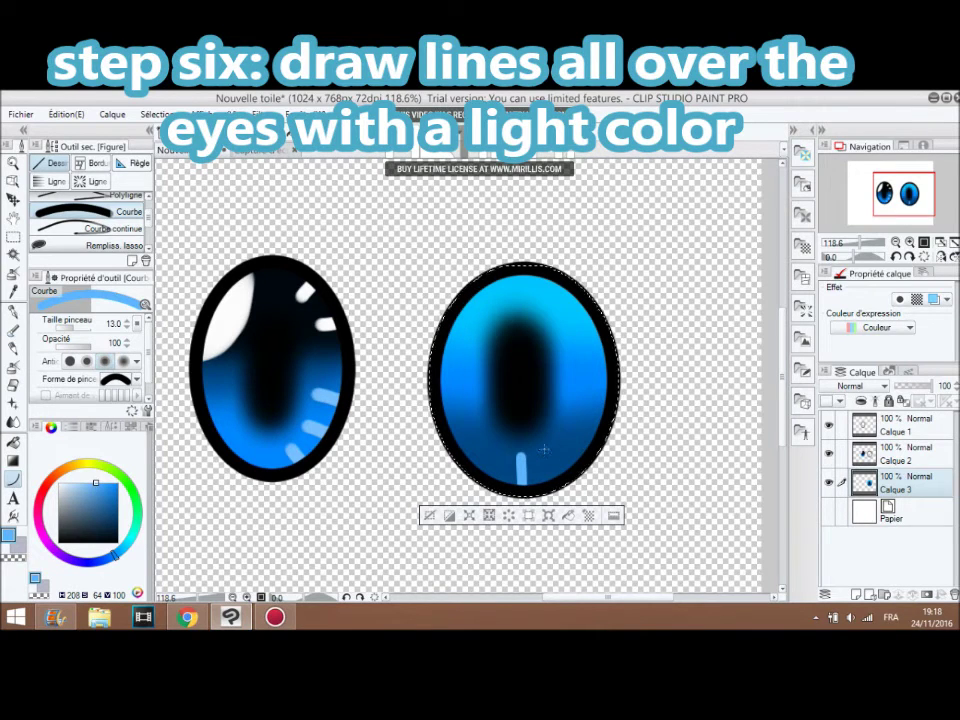
{"action": "left_click_drag", "start_coordinate": [622, 498], "coordinate": [572, 468]}
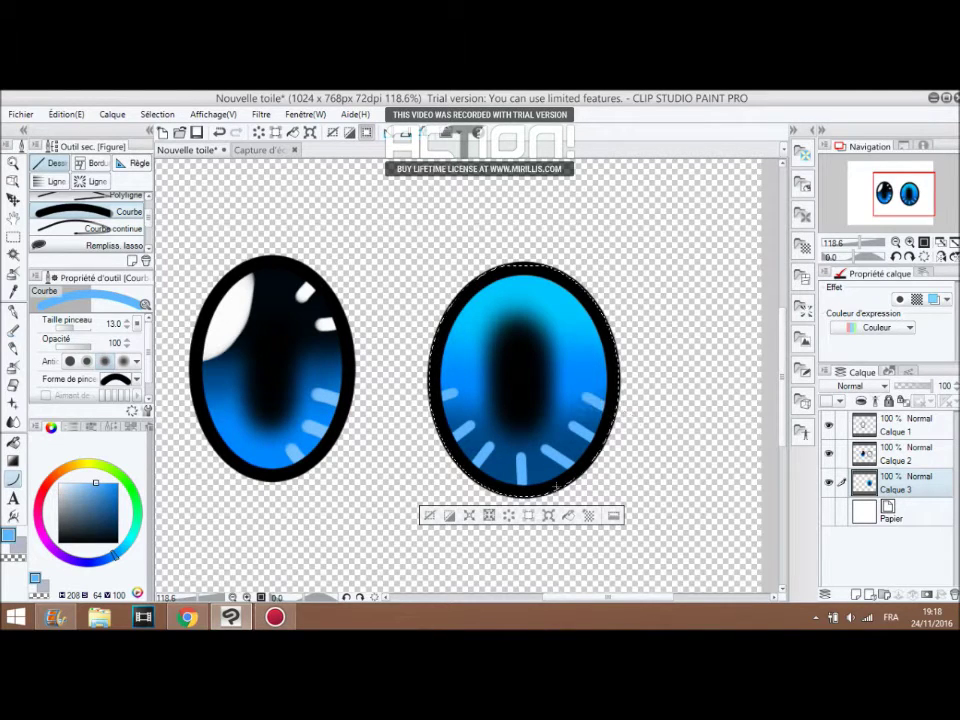
Paint a white round highlight over the pupil's upper-left end with the smooth watercolour brush at size 56.6.
{"action": "left_click_drag", "start_coordinate": [66, 500], "coordinate": [54, 480]}
{"action": "left_click", "coordinate": [16, 369]}
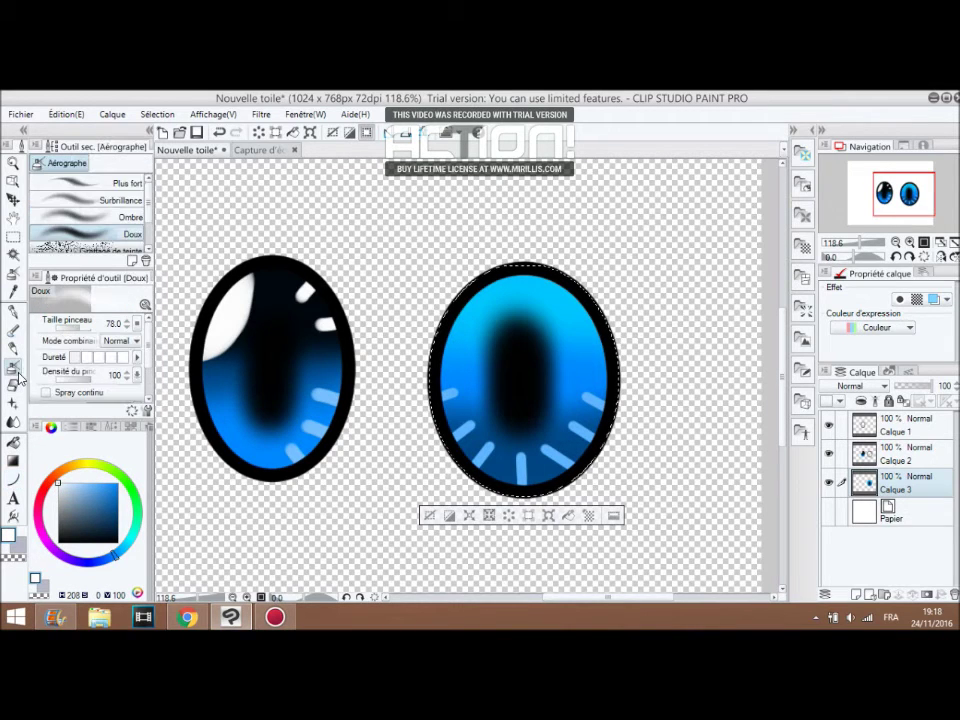
{"action": "left_click", "coordinate": [84, 327]}
{"action": "left_click", "coordinate": [265, 151]}
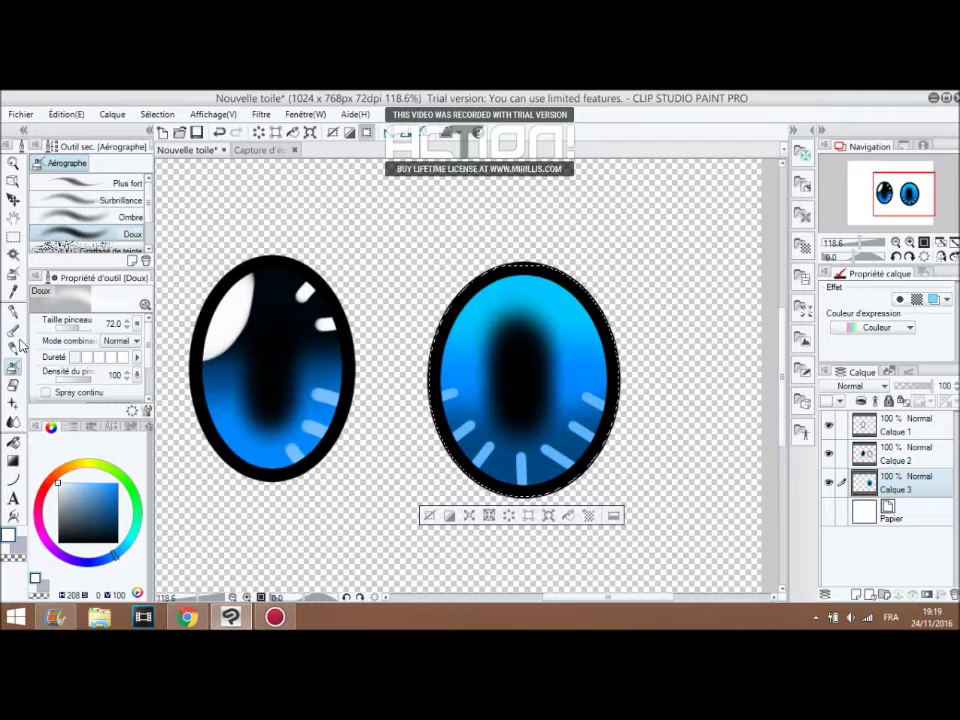
{"action": "left_click", "coordinate": [13, 330]}
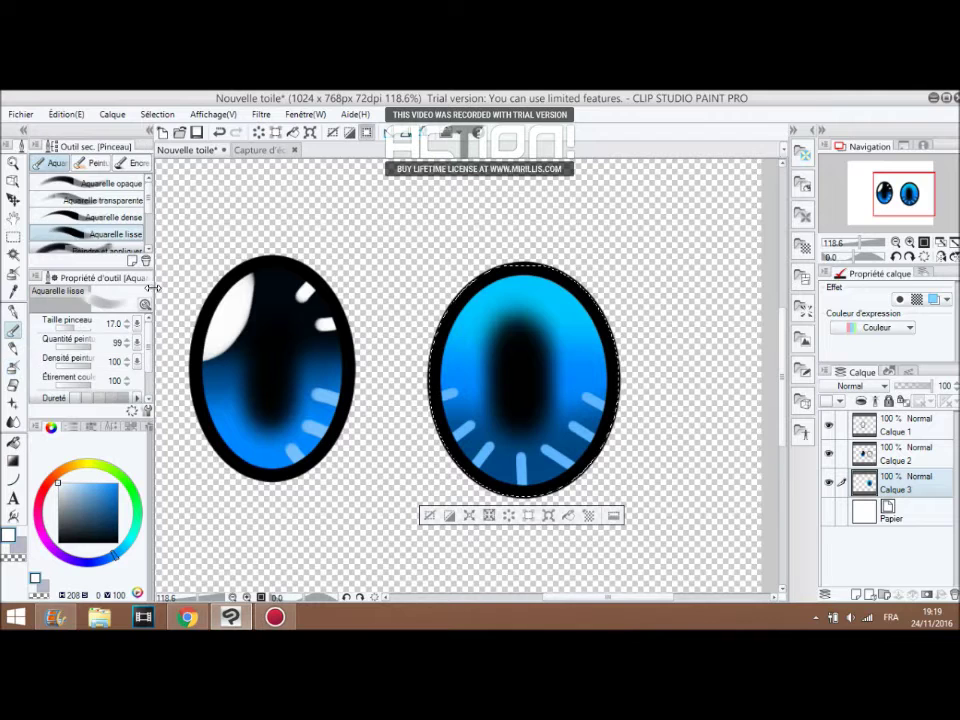
{"action": "left_click", "coordinate": [76, 328]}
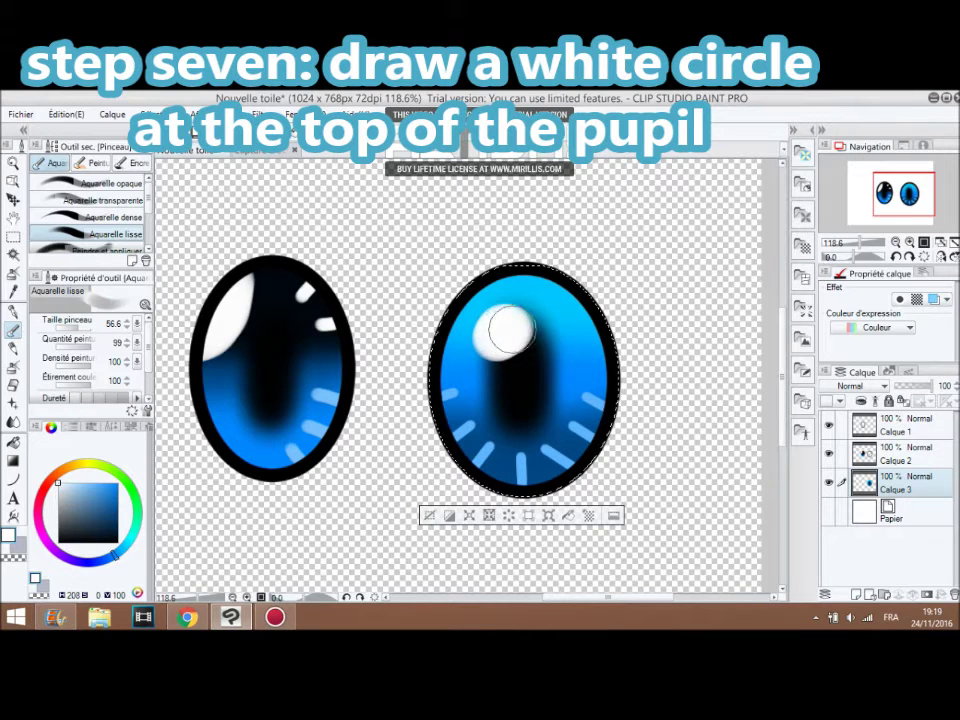
{"action": "left_click_drag", "start_coordinate": [498, 335], "coordinate": [502, 328]}
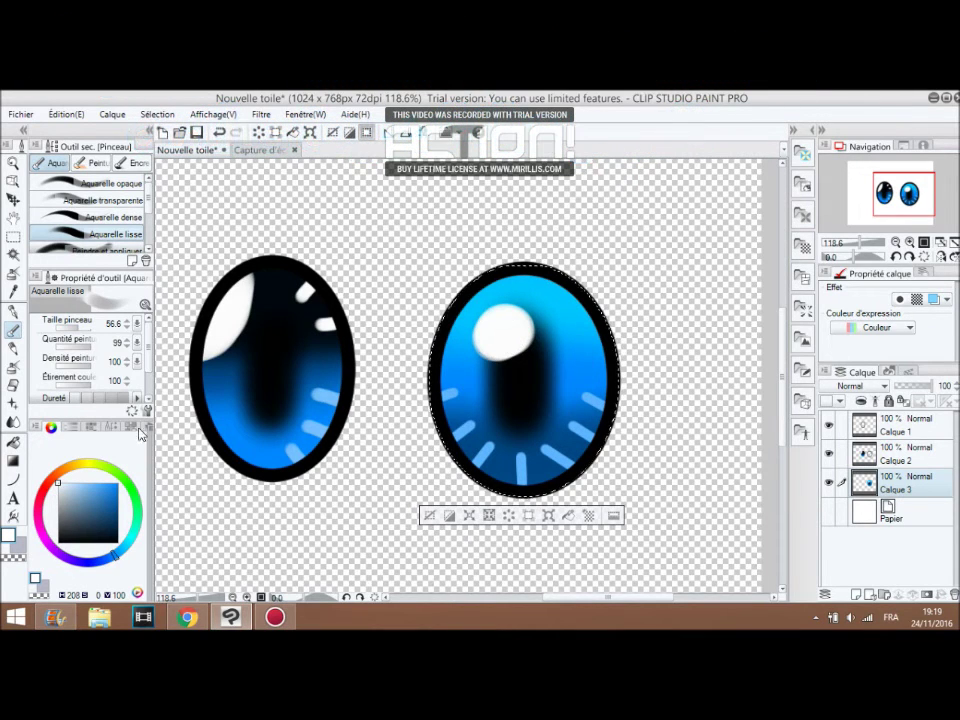
Try a soft white glow on the right side of the second eye with the soft airbrush at size 72, and undo it.
{"action": "left_click", "coordinate": [12, 366]}
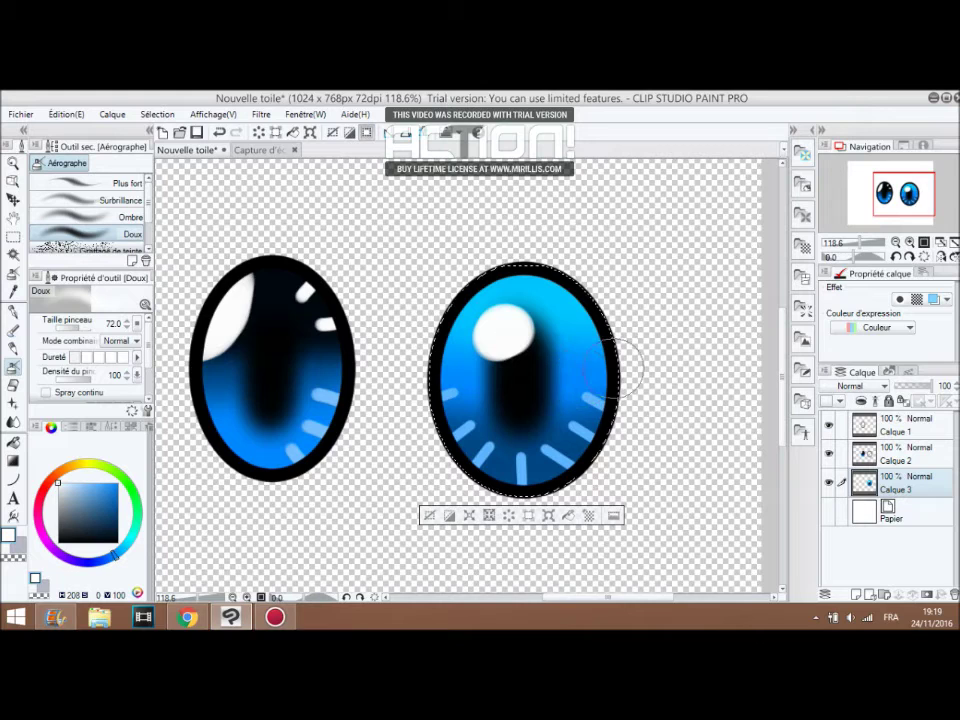
{"action": "left_click_drag", "start_coordinate": [619, 369], "coordinate": [613, 377]}
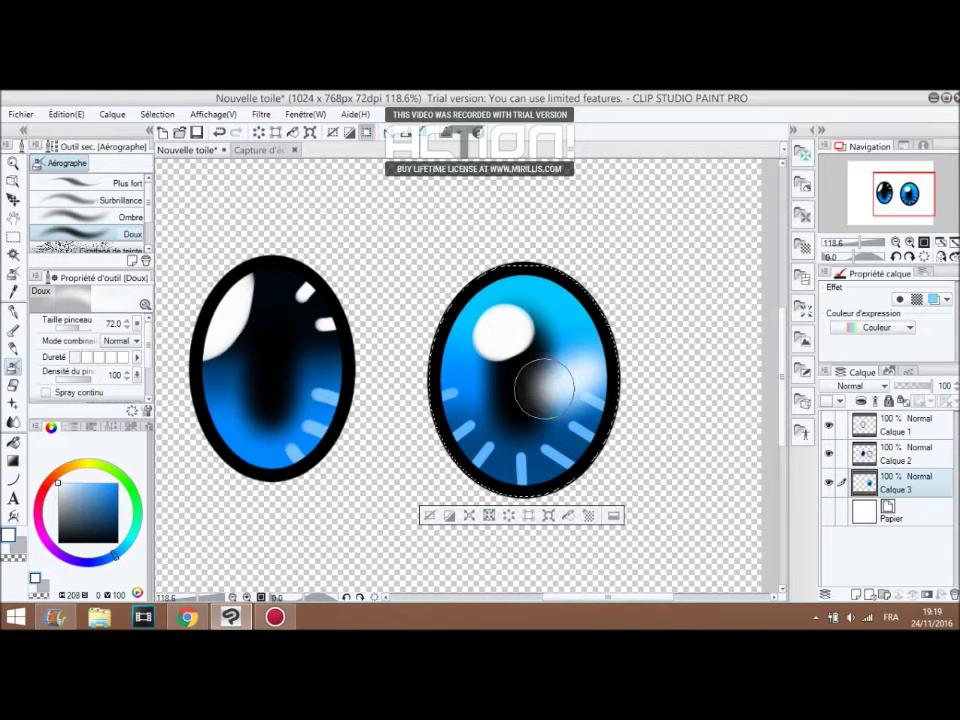
{"action": "left_click", "coordinate": [219, 132]}
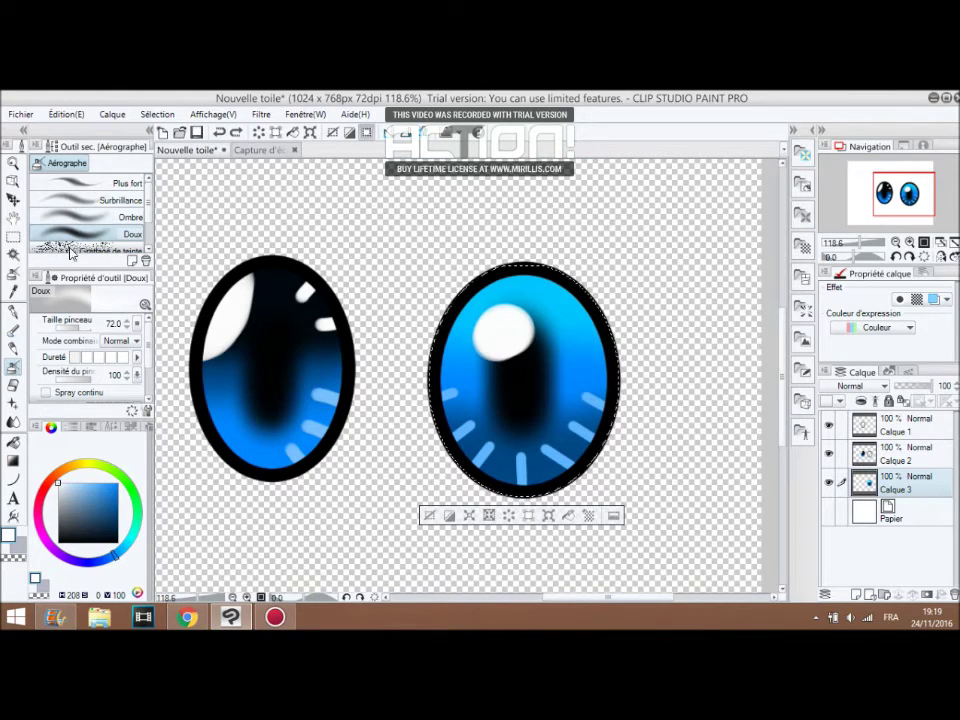
Paint two translucent white circles over the second eye's lower iris, either side of the pupil, with the dense watercolour brush at size 69.
{"action": "left_click", "coordinate": [11, 331]}
{"action": "left_click", "coordinate": [89, 216]}
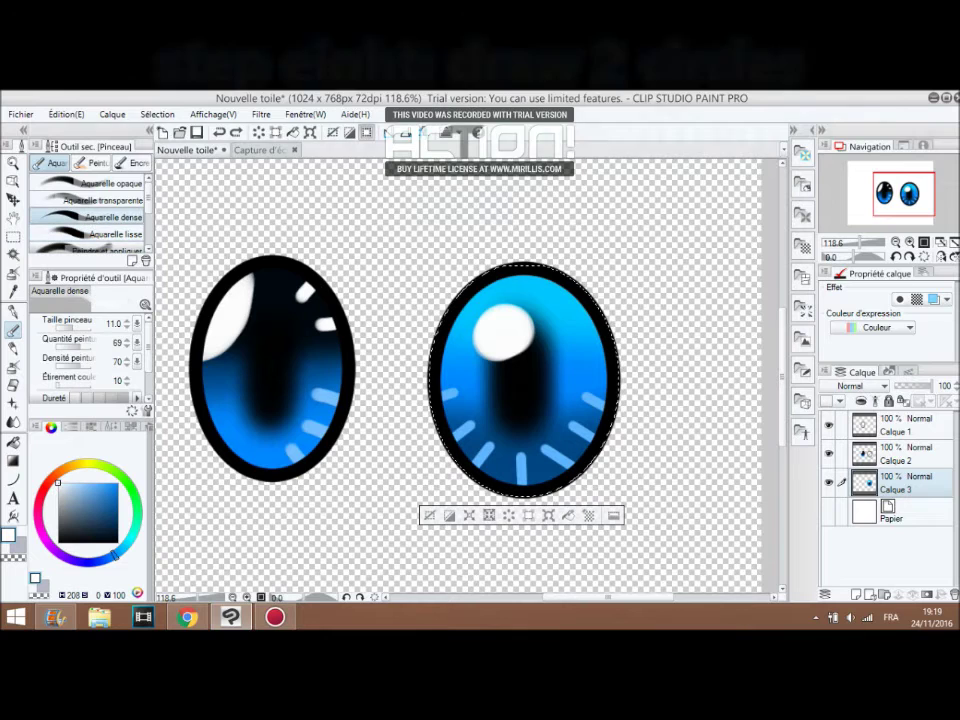
{"action": "left_click", "coordinate": [81, 327]}
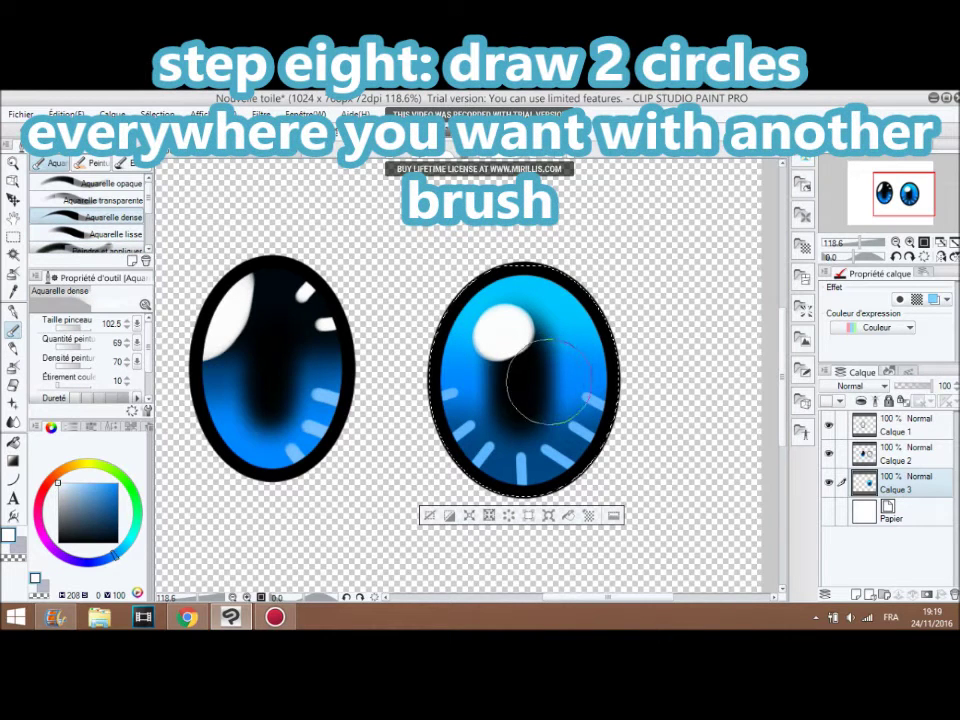
{"action": "left_click", "coordinate": [79, 330]}
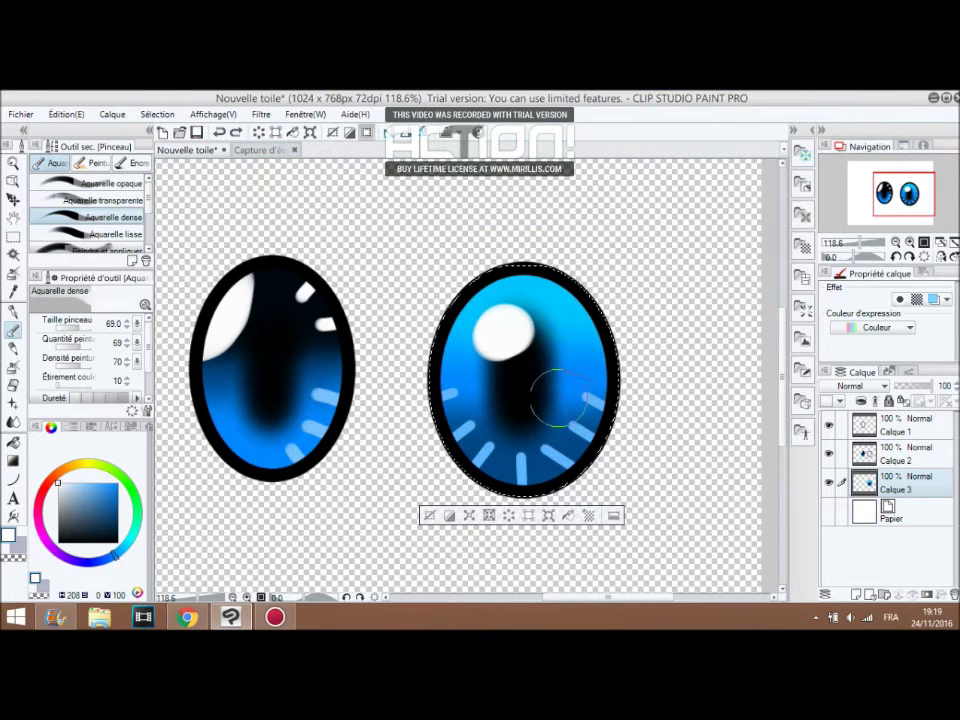
{"action": "left_click_drag", "start_coordinate": [495, 424], "coordinate": [470, 402]}
{"action": "scroll", "coordinate": [625, 316], "scroll_direction": "down", "scroll_amount": 1}
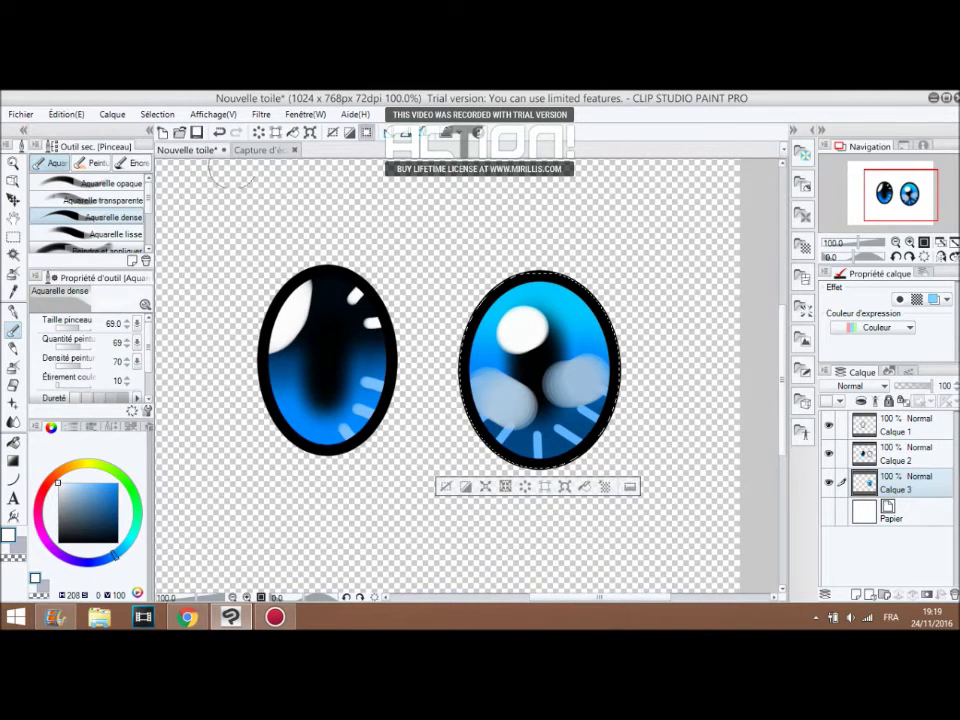
Check the eyes in the reference drawing and clear the selection around the second eye.
{"action": "left_click", "coordinate": [258, 150]}
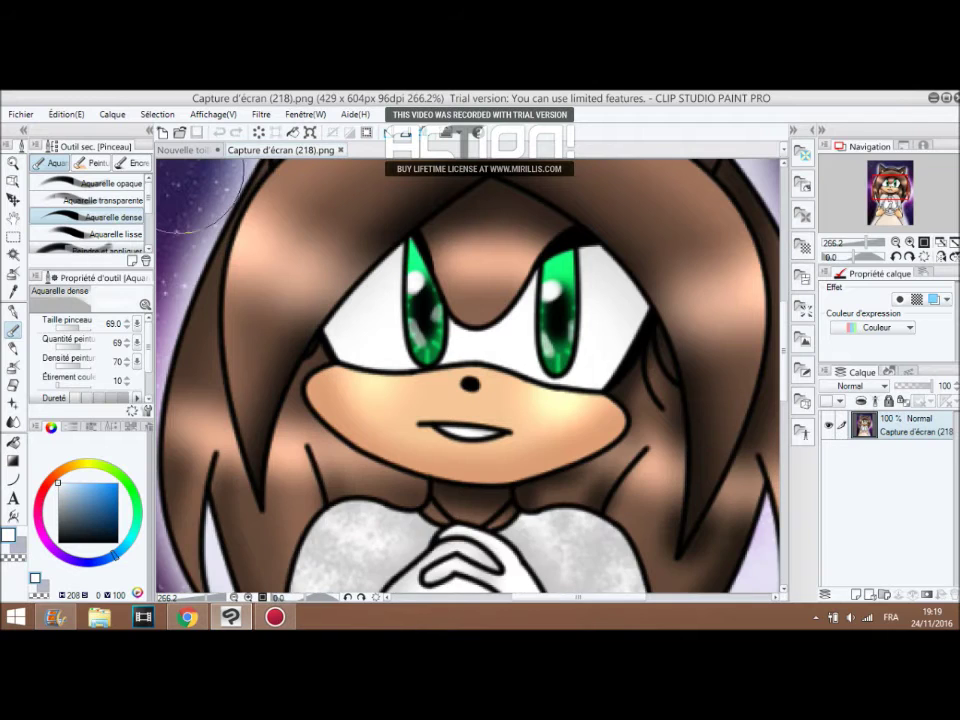
{"action": "left_click", "coordinate": [163, 154]}
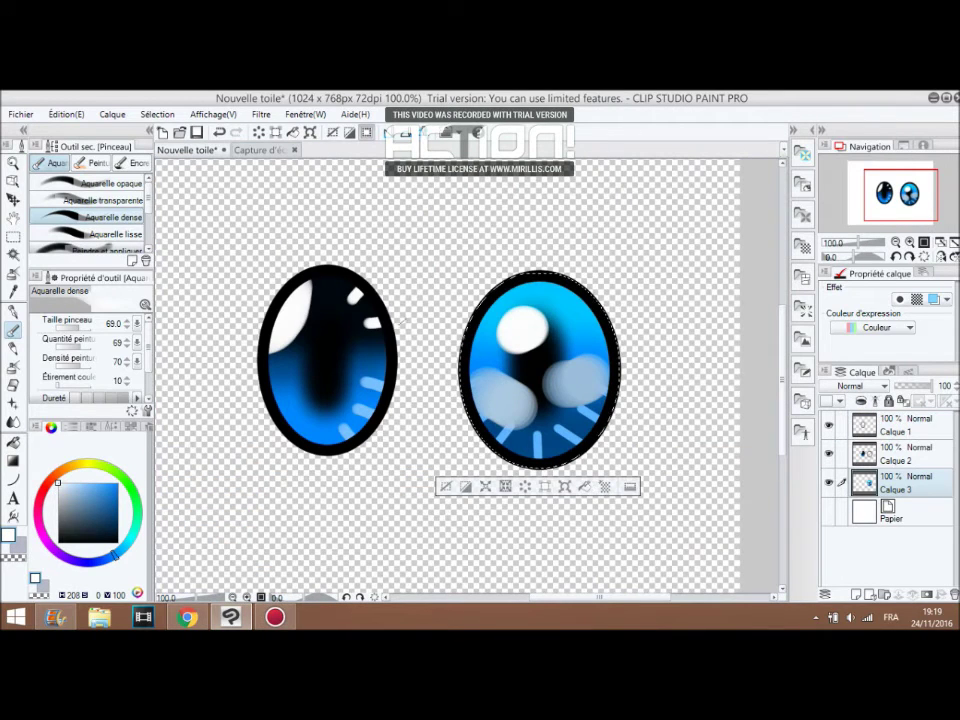
{"action": "left_click", "coordinate": [333, 133]}
{"action": "left_click", "coordinate": [275, 617]}
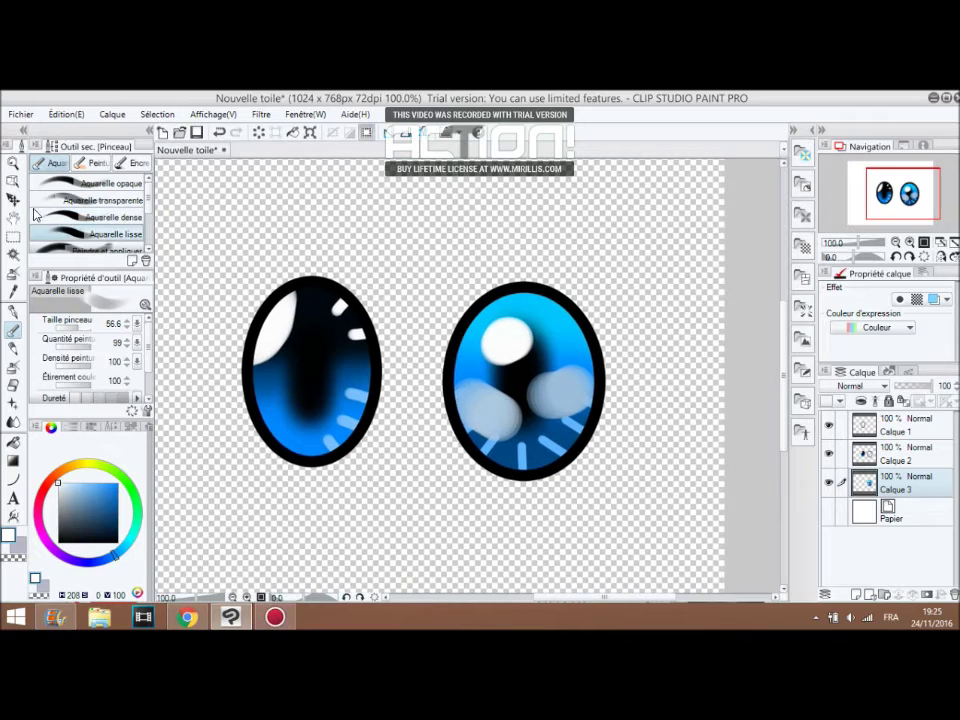
Draw a tall, narrow black ellipse outline for a third eye beside the dark blue eye, with the Ellipse tool at size 17.2.
{"action": "left_click", "coordinate": [15, 218]}
{"action": "left_click_drag", "start_coordinate": [270, 358], "coordinate": [440, 349]}
{"action": "left_click_drag", "start_coordinate": [344, 349], "coordinate": [401, 364]}
{"action": "scroll", "coordinate": [353, 331], "scroll_direction": "up", "scroll_amount": 2}
{"action": "left_click_drag", "start_coordinate": [345, 331], "coordinate": [336, 320]}
{"action": "left_click", "coordinate": [119, 541]}
{"action": "left_click", "coordinate": [13, 479]}
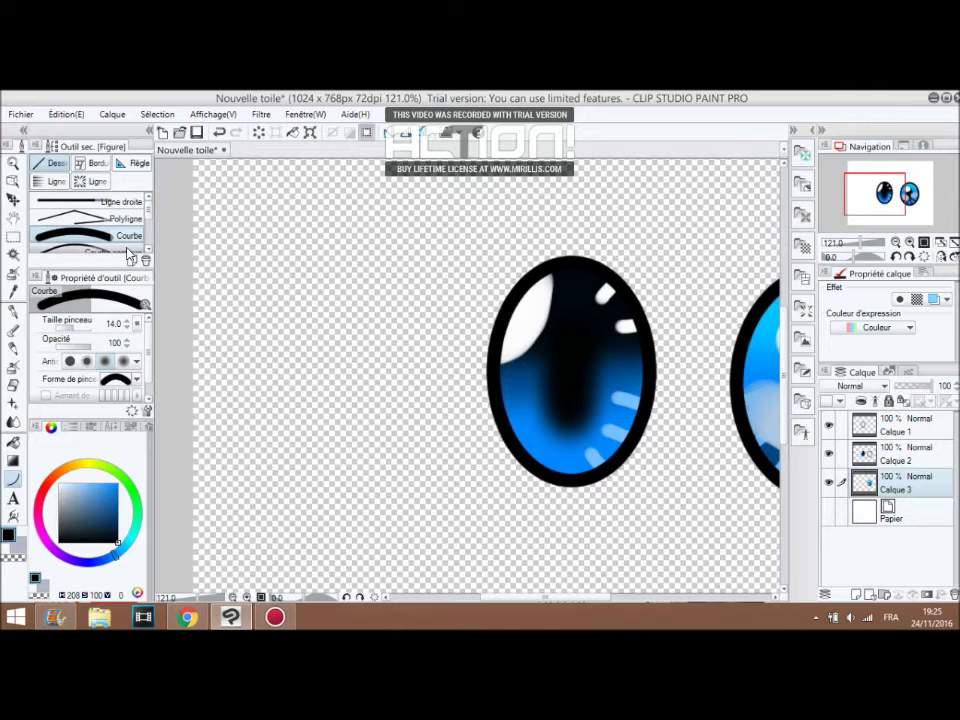
{"action": "scroll", "coordinate": [128, 250], "scroll_direction": "down", "scroll_amount": 1}
{"action": "left_click", "coordinate": [112, 218]}
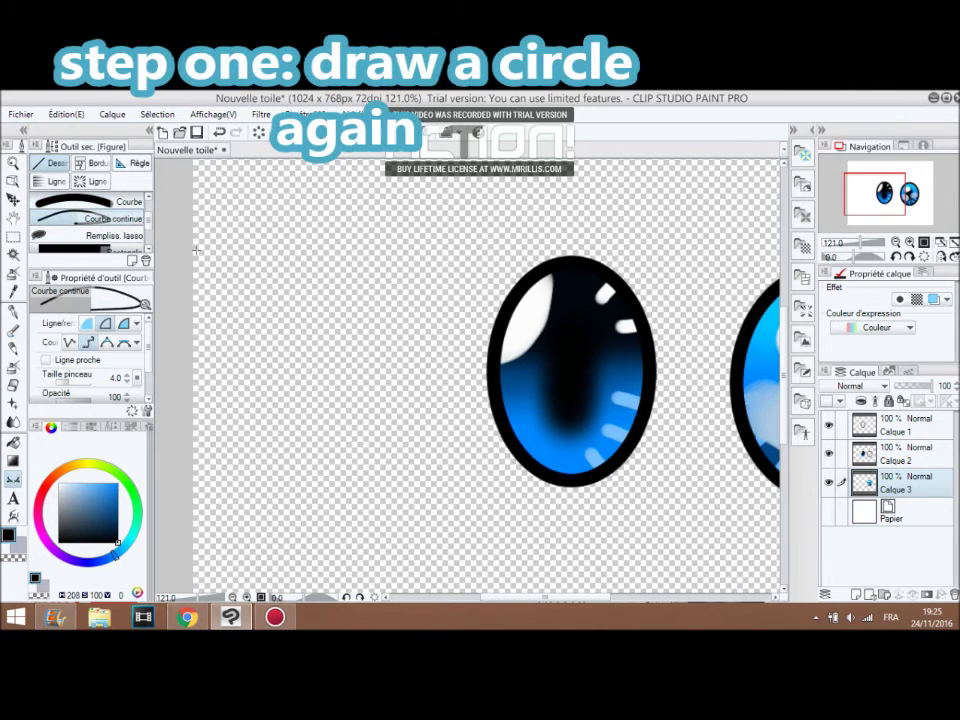
{"action": "scroll", "coordinate": [121, 236], "scroll_direction": "down", "scroll_amount": 2}
{"action": "left_click", "coordinate": [110, 235]}
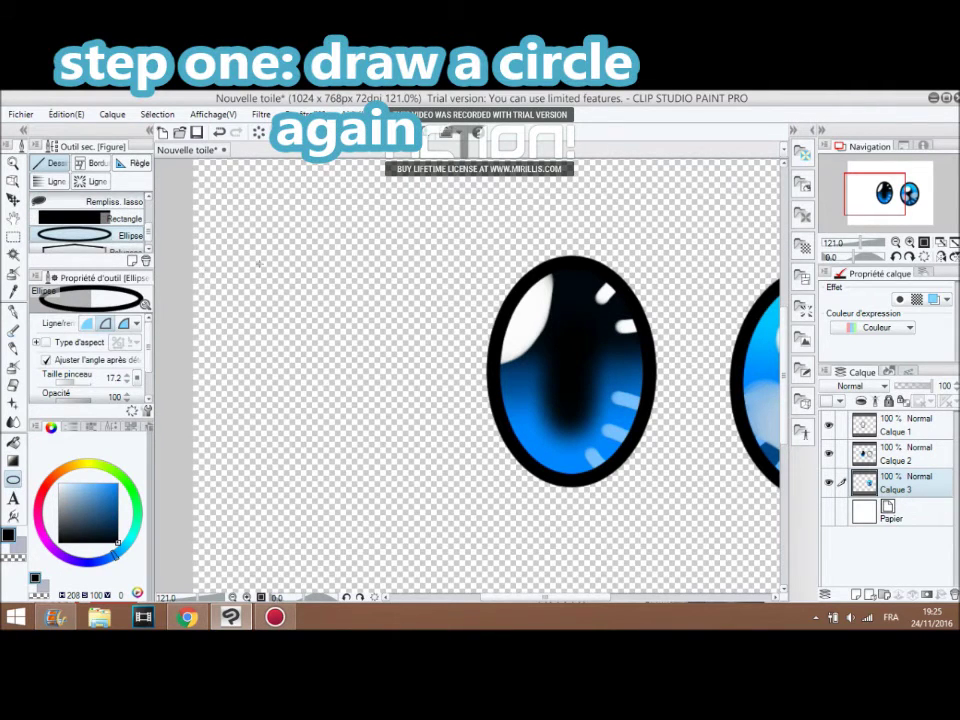
{"action": "mouse_move", "coordinate": [326, 342]}
{"action": "left_mouse_down"}
{"action": "mouse_move", "coordinate": [343, 407]}
{"action": "mouse_move", "coordinate": [378, 440]}
{"action": "left_mouse_up"}
{"action": "scroll", "coordinate": [339, 384], "scroll_direction": "up", "scroll_amount": 2}
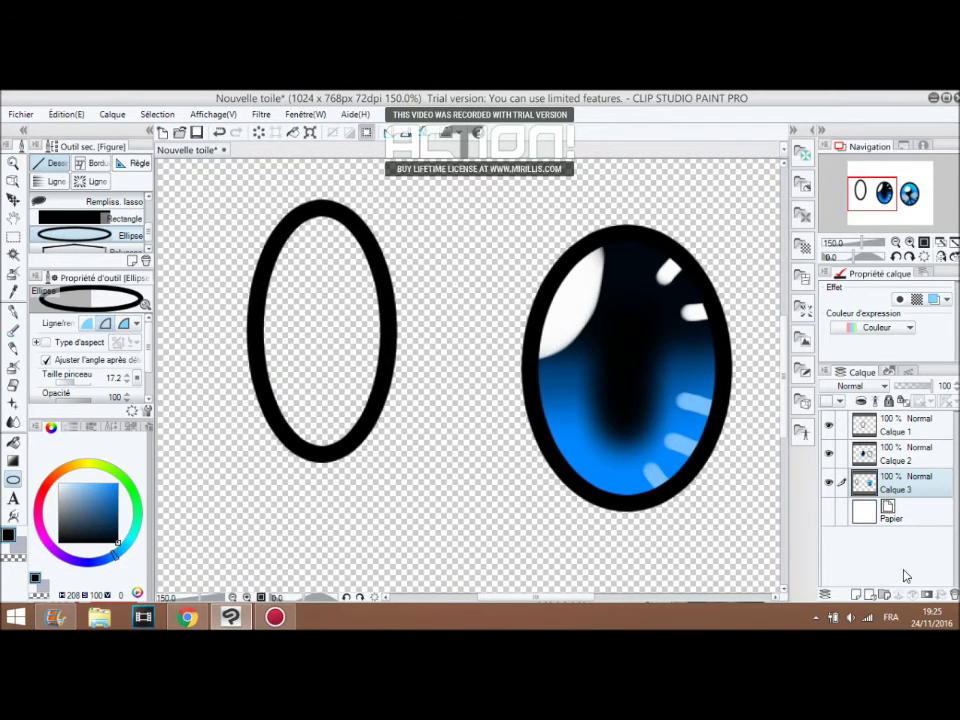
Add a new layer above Calque 1 and choose bright blue (H 208, S 100, V 100) as the drawing colour.
{"action": "left_click", "coordinate": [884, 431]}
{"action": "left_click", "coordinate": [857, 595]}
{"action": "left_click", "coordinate": [13, 255]}
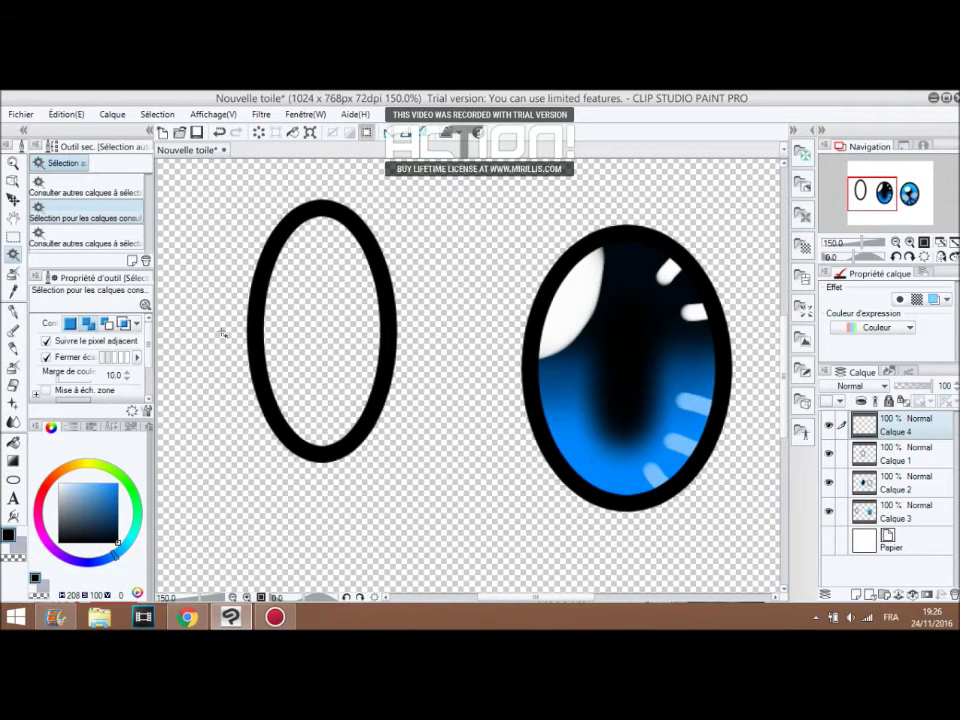
{"action": "left_click", "coordinate": [189, 423]}
{"action": "left_click", "coordinate": [118, 484]}
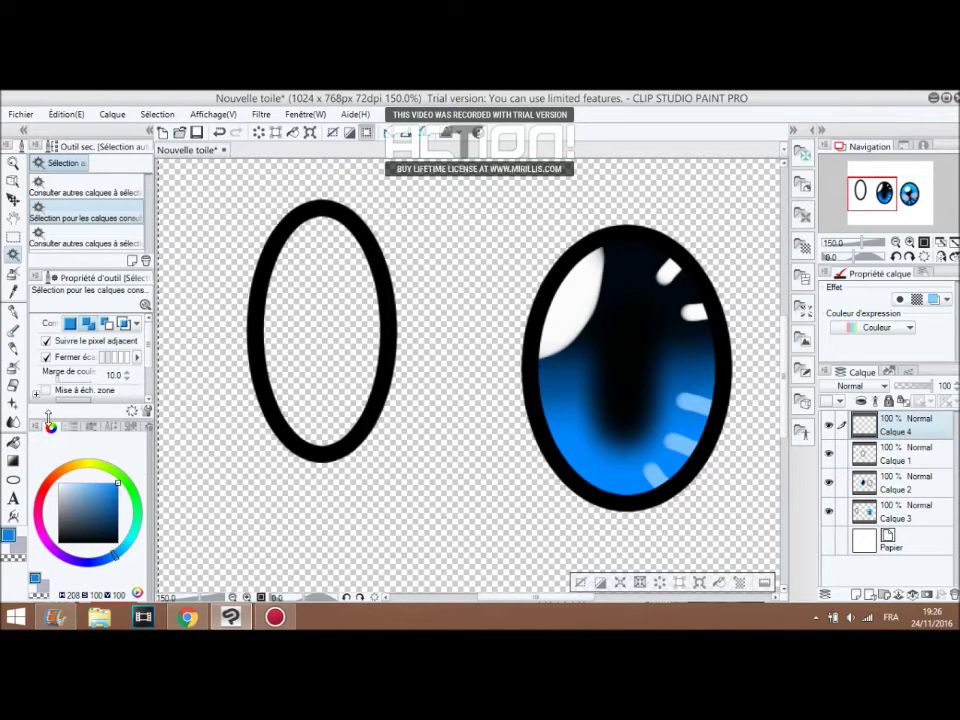
{"action": "left_click", "coordinate": [13, 441]}
{"action": "left_click", "coordinate": [294, 332]}
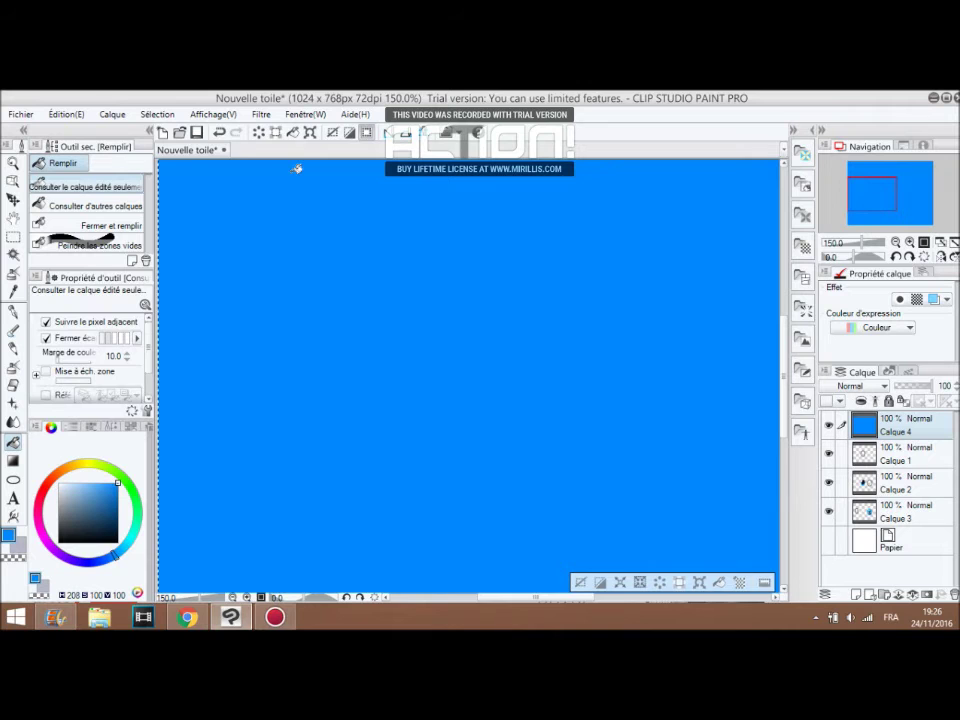
{"action": "key", "text": "ctrl+z"}
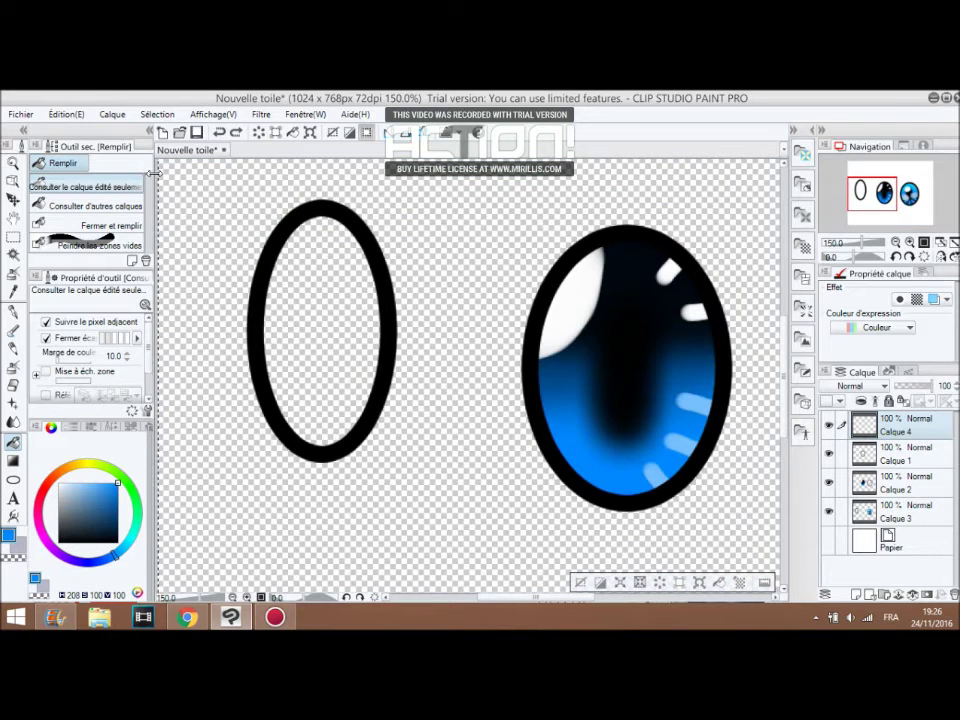
{"action": "key", "text": "w"}
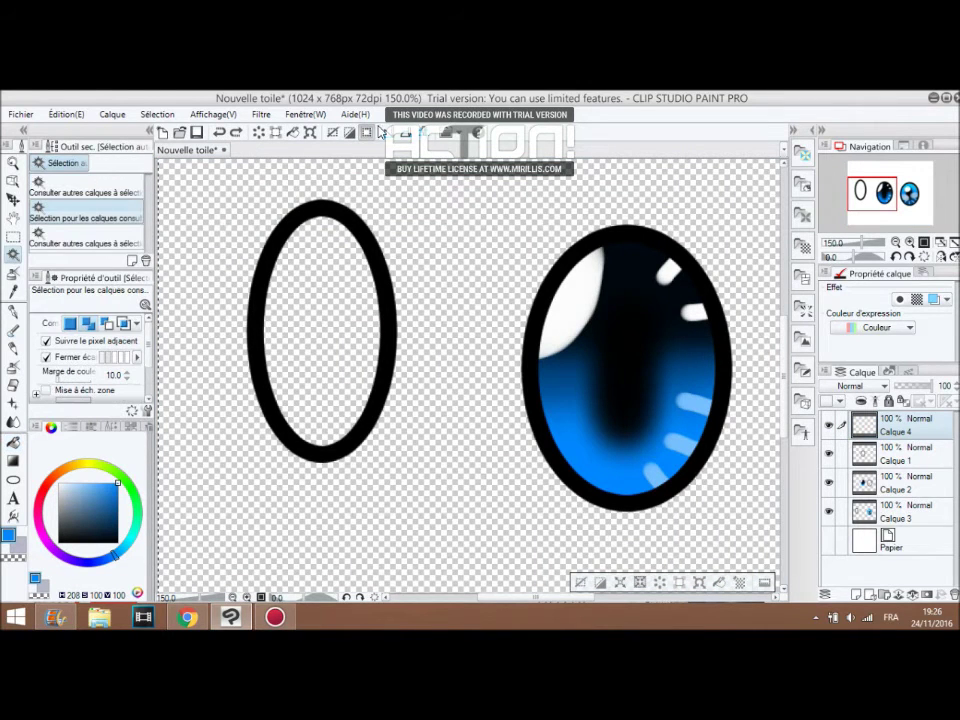
{"action": "left_click", "coordinate": [329, 134]}
{"action": "left_click", "coordinate": [322, 257]}
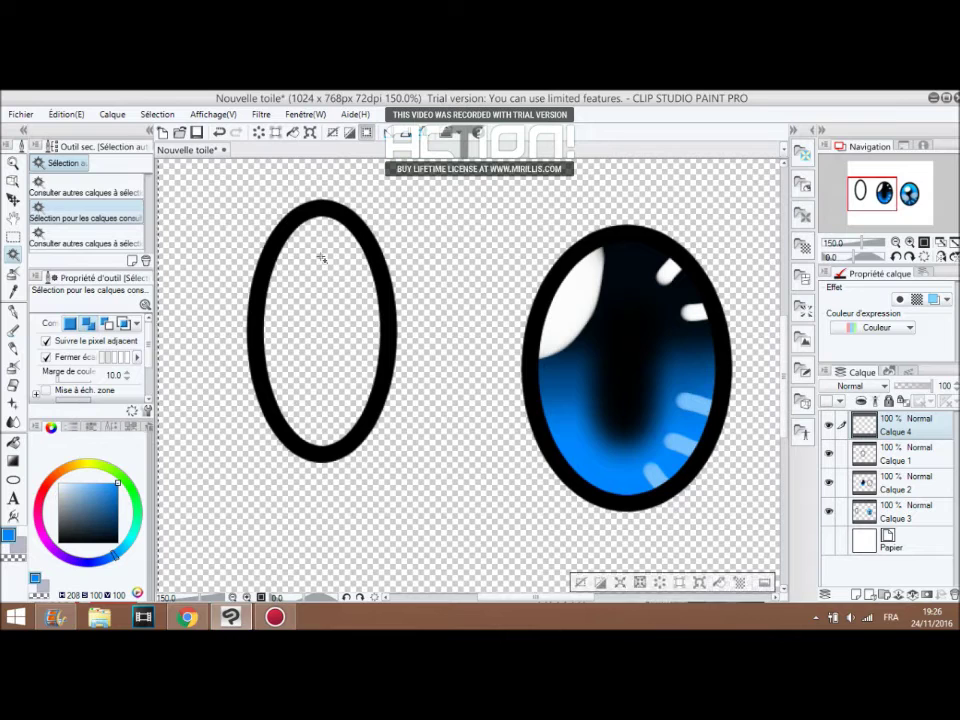
{"action": "left_click", "coordinate": [330, 134]}
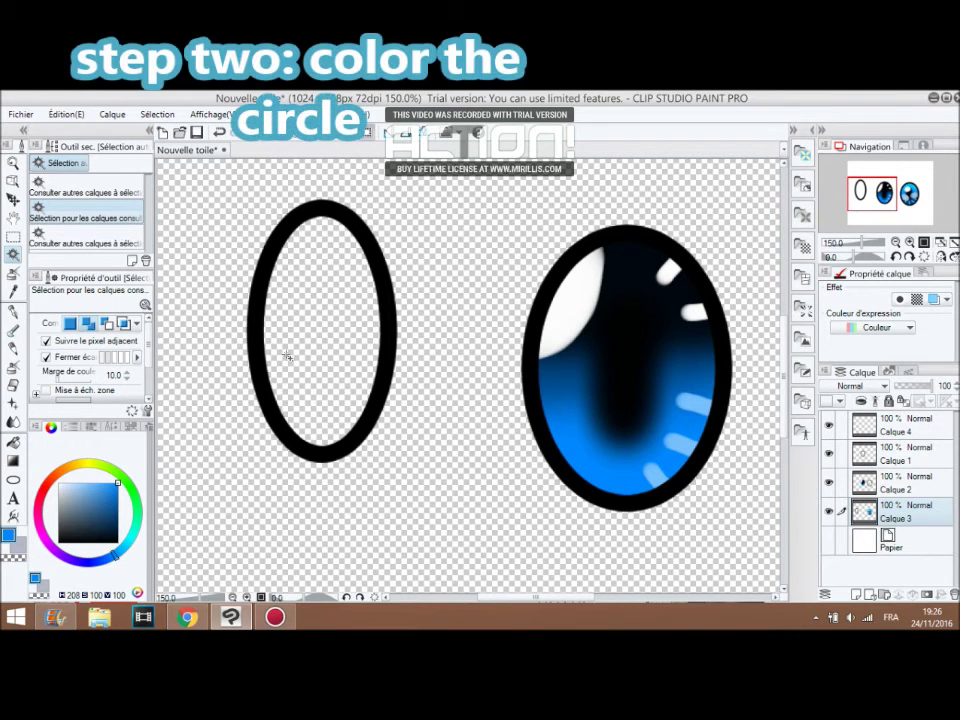
Select the inside of the third eye's outline from Calque 3 and fill it with bright blue on Calque 4.
{"action": "left_click", "coordinate": [266, 245]}
{"action": "left_click", "coordinate": [895, 425]}
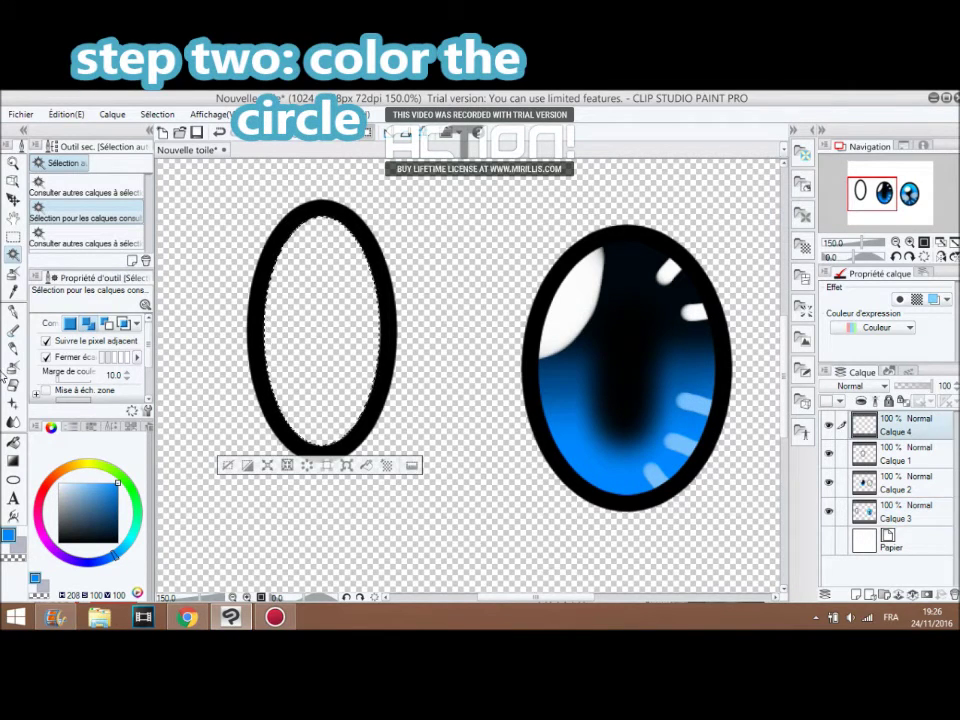
{"action": "left_click", "coordinate": [12, 444]}
{"action": "left_click", "coordinate": [294, 354]}
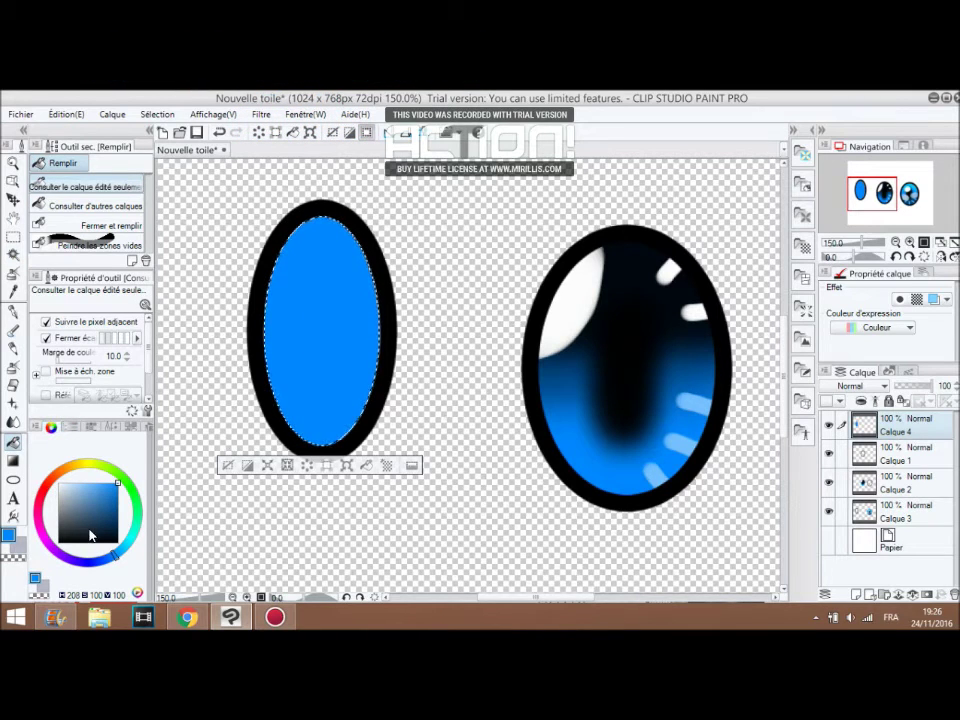
Paint a black vertical pupil in the centre of the third eye with the soft airbrush at size 56.
{"action": "left_click_drag", "start_coordinate": [100, 540], "coordinate": [130, 550]}
{"action": "left_click", "coordinate": [13, 368]}
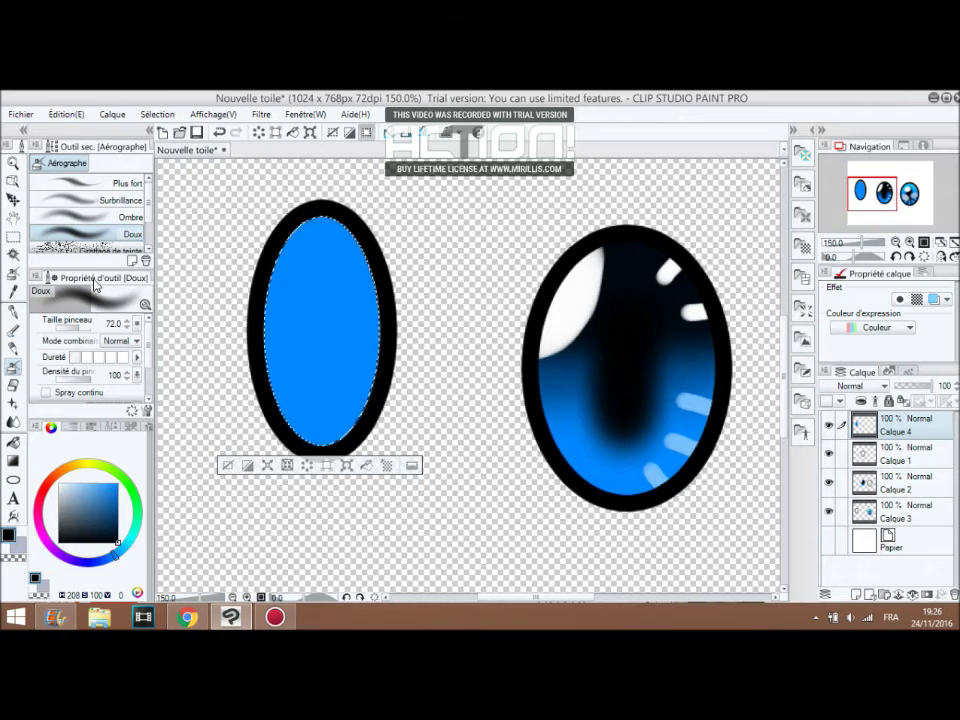
{"action": "left_click_drag", "start_coordinate": [79, 328], "coordinate": [66, 330]}
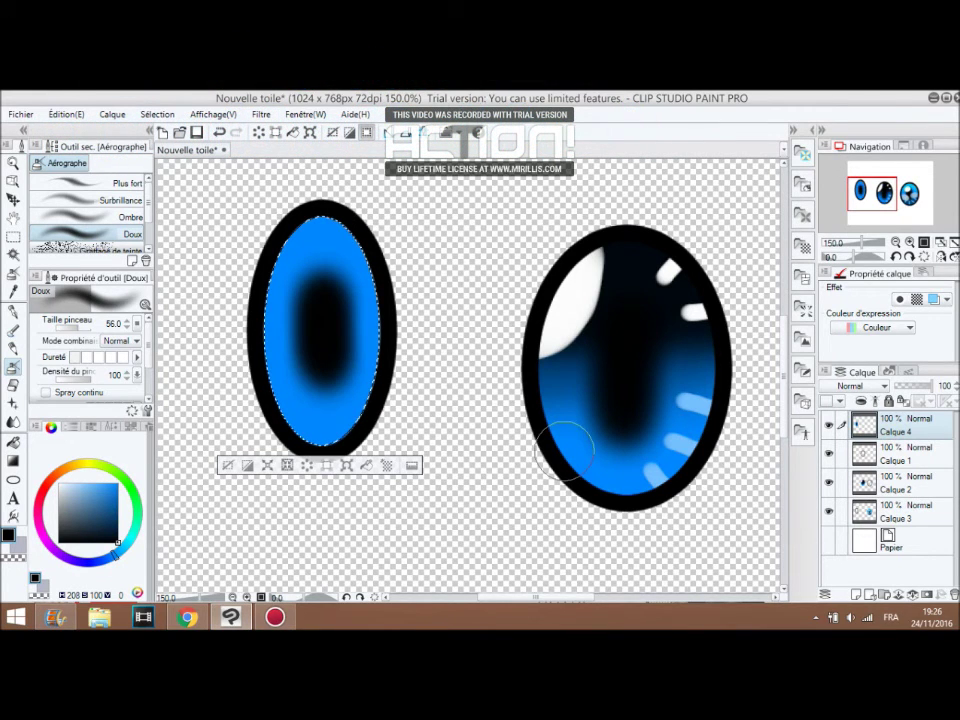
Draw a light blue (H 208, S 62, V 100) semicircle around the lower pupil on a new layer with the Curve tool at size 12.
{"action": "mouse_move", "coordinate": [112, 497]}
{"action": "left_mouse_down"}
{"action": "mouse_move", "coordinate": [117, 491]}
{"action": "mouse_move", "coordinate": [95, 481]}
{"action": "left_mouse_up"}
{"action": "key", "text": "u"}
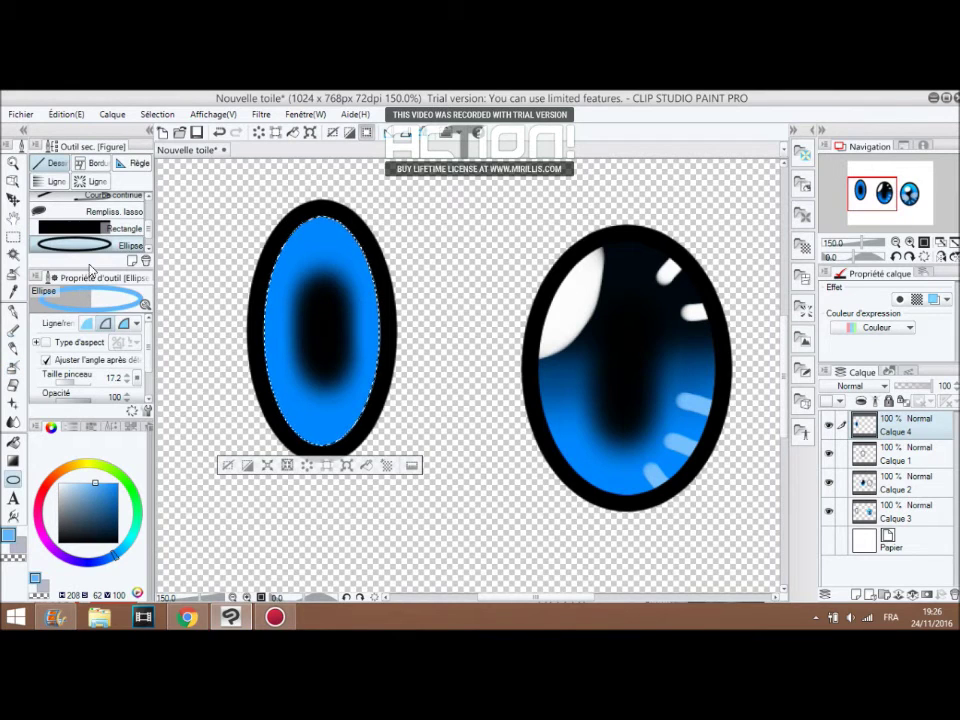
{"action": "scroll", "coordinate": [115, 246], "scroll_direction": "up", "scroll_amount": 1}
{"action": "left_click", "coordinate": [108, 213]}
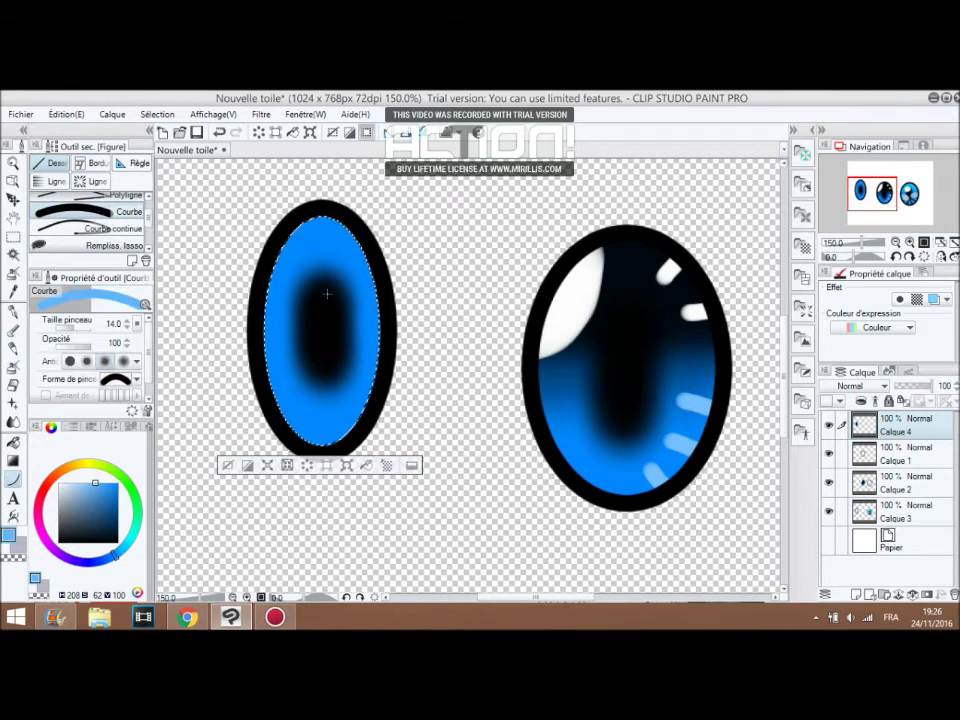
{"action": "left_click", "coordinate": [856, 594]}
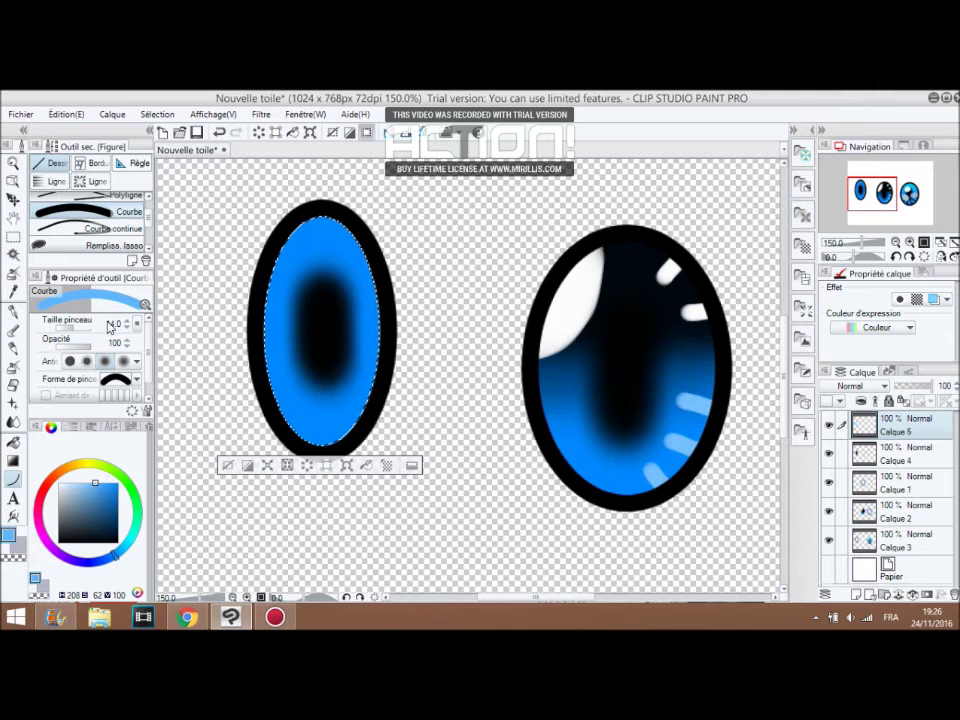
{"action": "left_click_drag", "start_coordinate": [88, 327], "coordinate": [86, 327]}
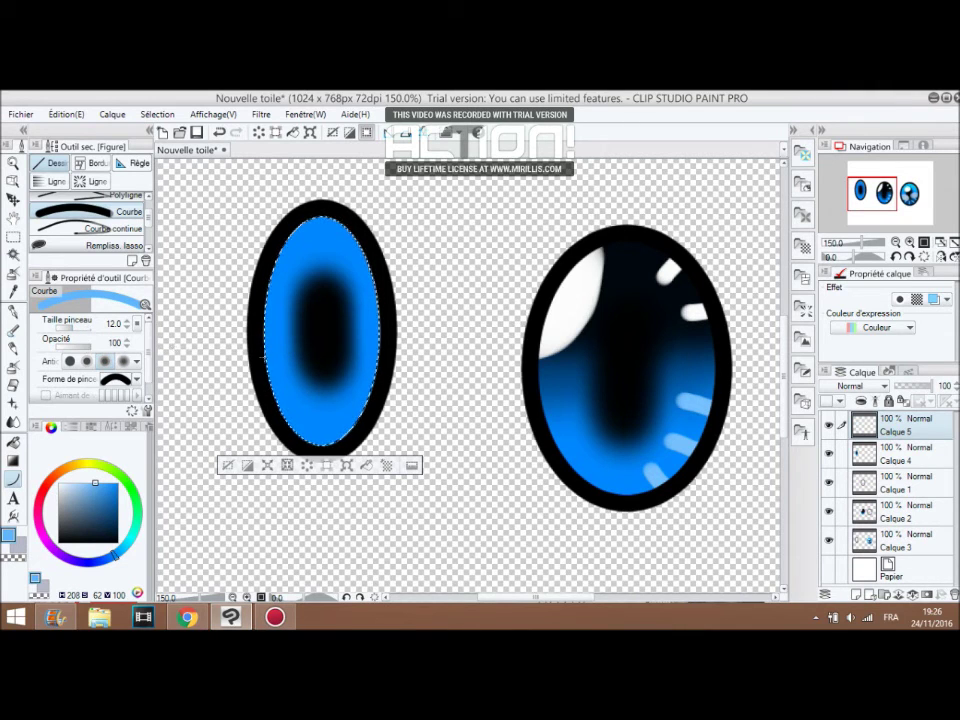
{"action": "left_click", "coordinate": [277, 337]}
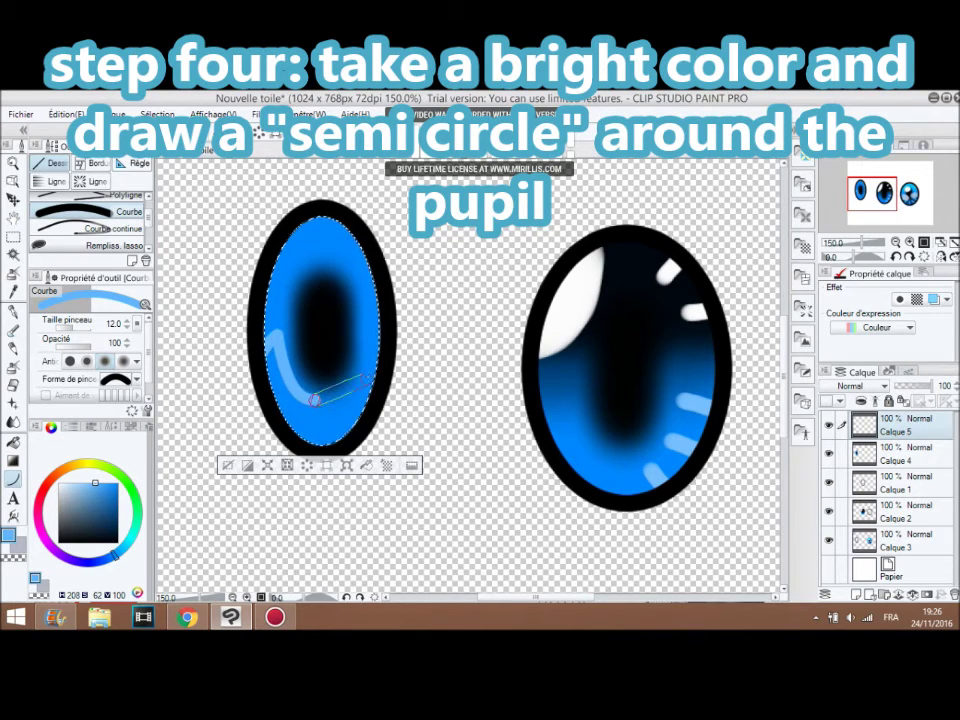
{"action": "left_click_drag", "start_coordinate": [361, 345], "coordinate": [363, 345]}
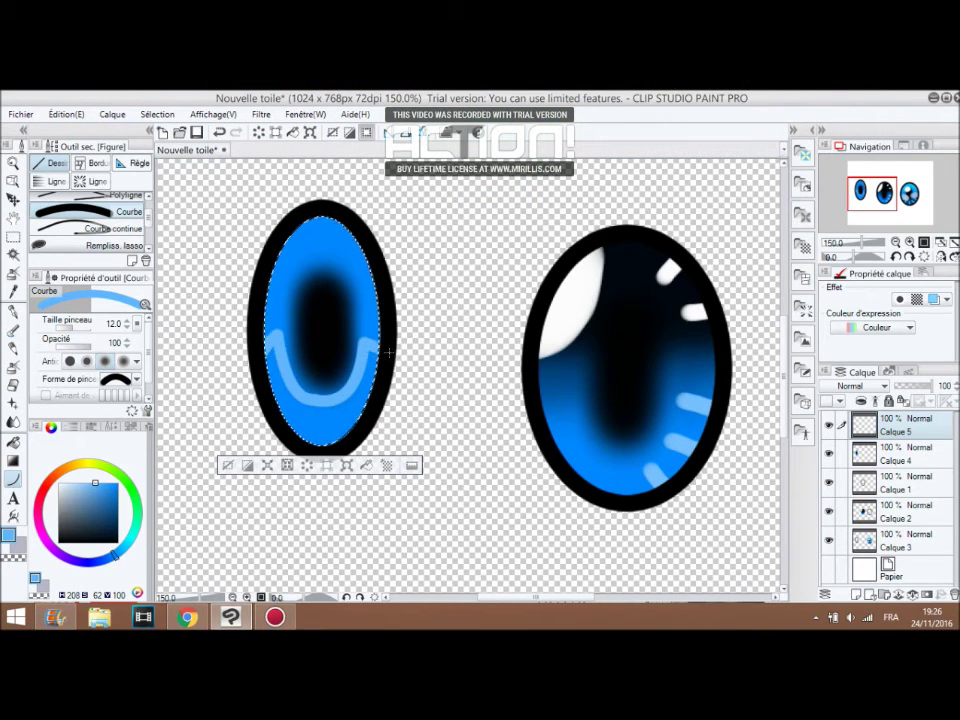
Fill the iris below the semicircle with light blue using the smooth watercolour brush at size 31.2, and tidy its inner edge with the soft eraser.
{"action": "left_click", "coordinate": [13, 330]}
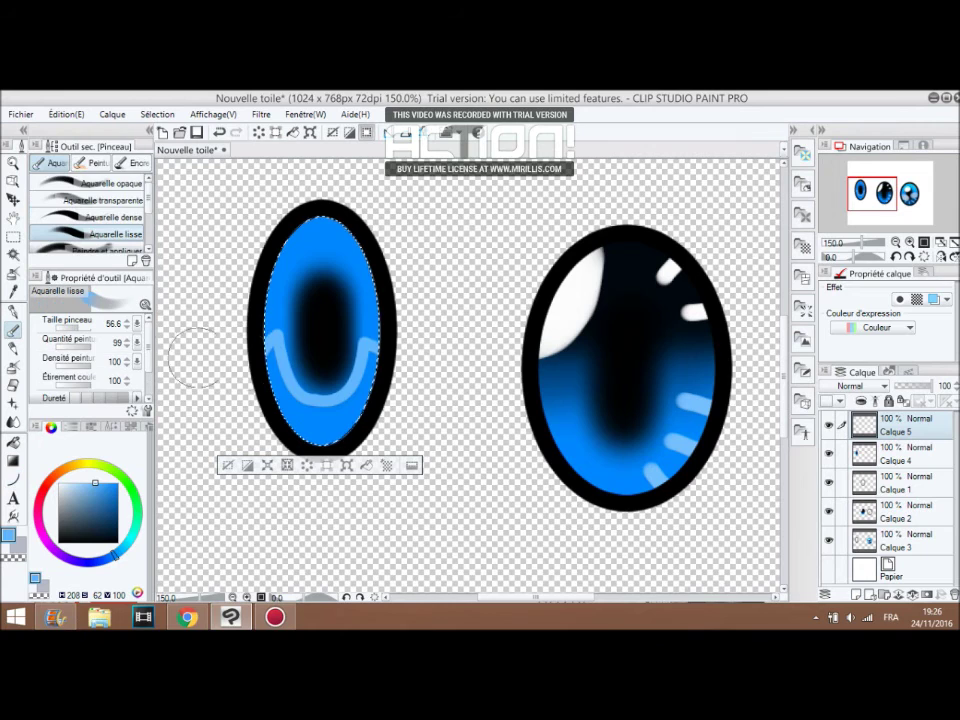
{"action": "left_click", "coordinate": [75, 328]}
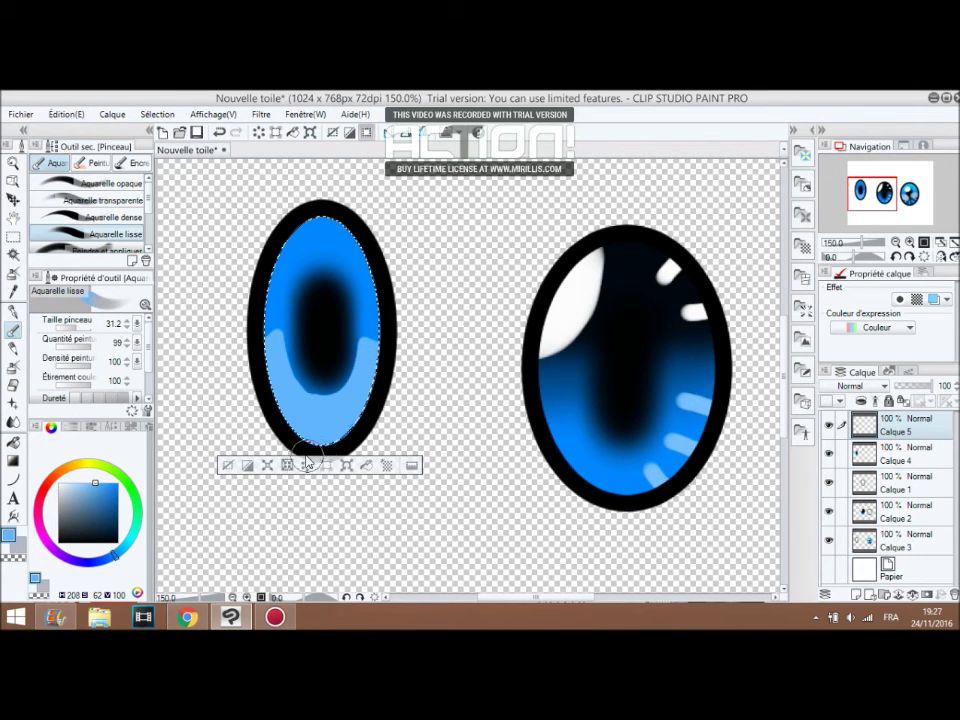
{"action": "left_click", "coordinate": [13, 385]}
{"action": "scroll", "coordinate": [316, 402], "scroll_direction": "up", "scroll_amount": 1}
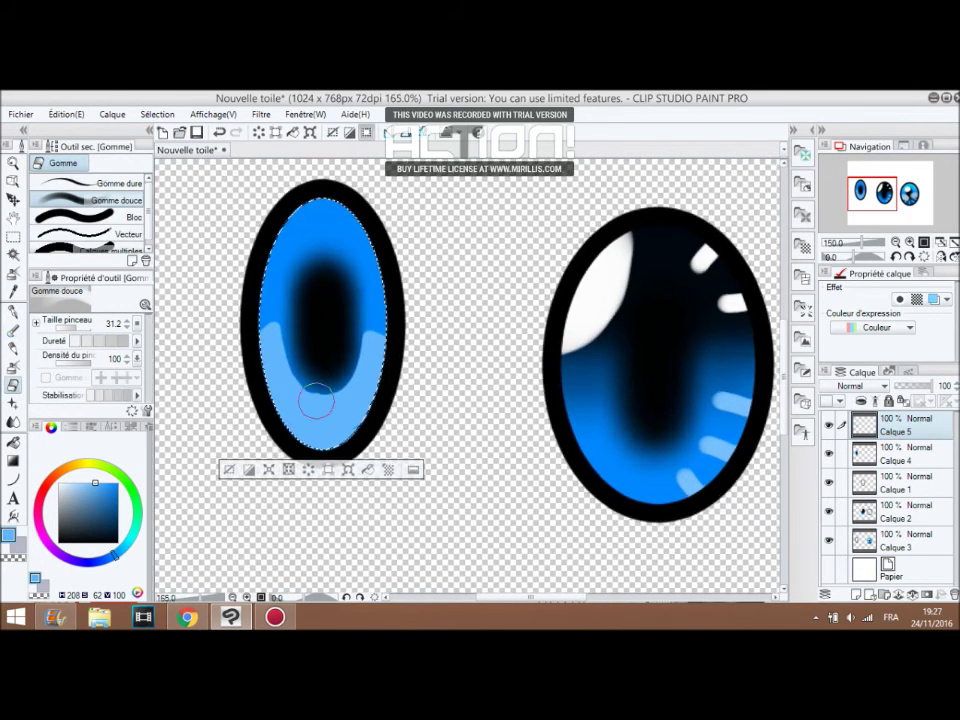
{"action": "scroll", "coordinate": [316, 402], "scroll_direction": "up", "scroll_amount": 2}
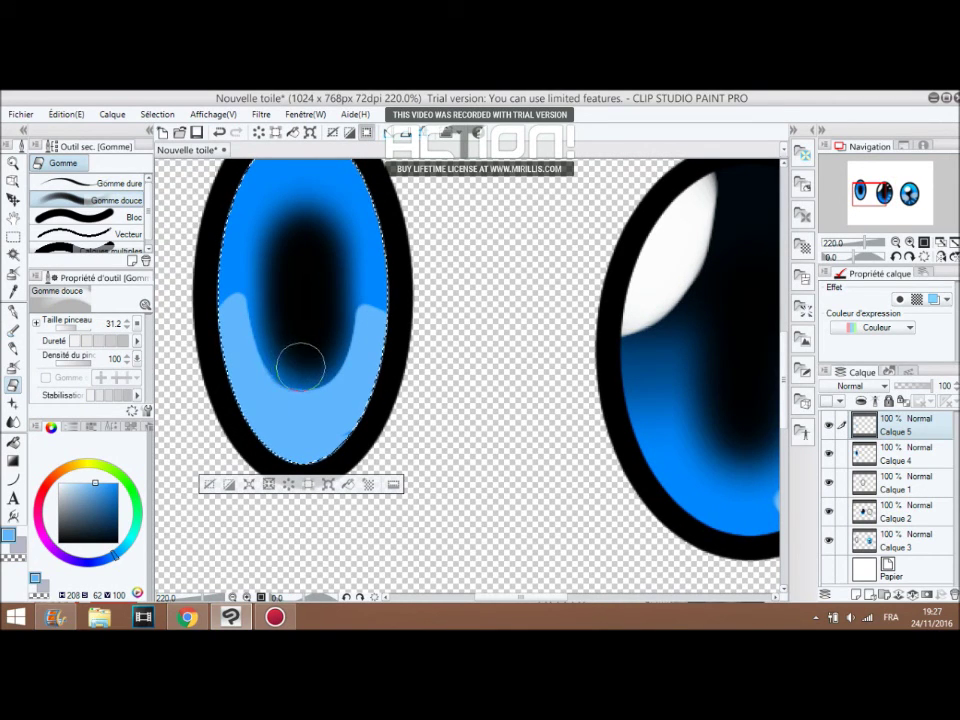
{"action": "scroll", "coordinate": [298, 276], "scroll_direction": "down", "scroll_amount": 1}
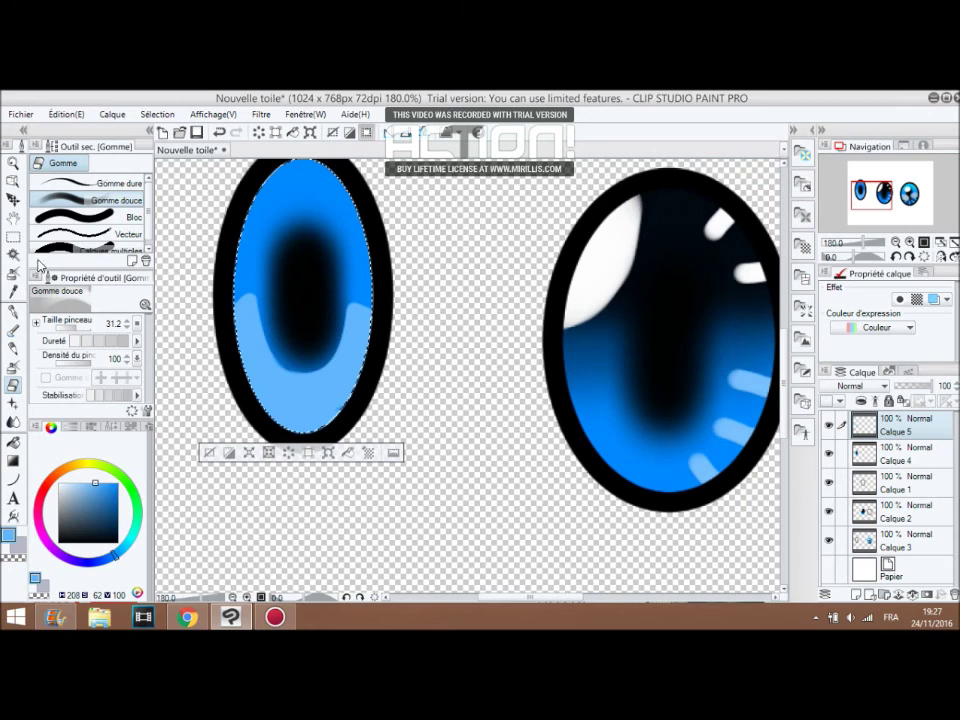
Paint a white round highlight over the third pupil's upper-left end with the smooth watercolour brush at size 31.2, and clear the selection.
{"action": "left_click", "coordinate": [13, 219]}
{"action": "left_click_drag", "start_coordinate": [306, 337], "coordinate": [302, 367]}
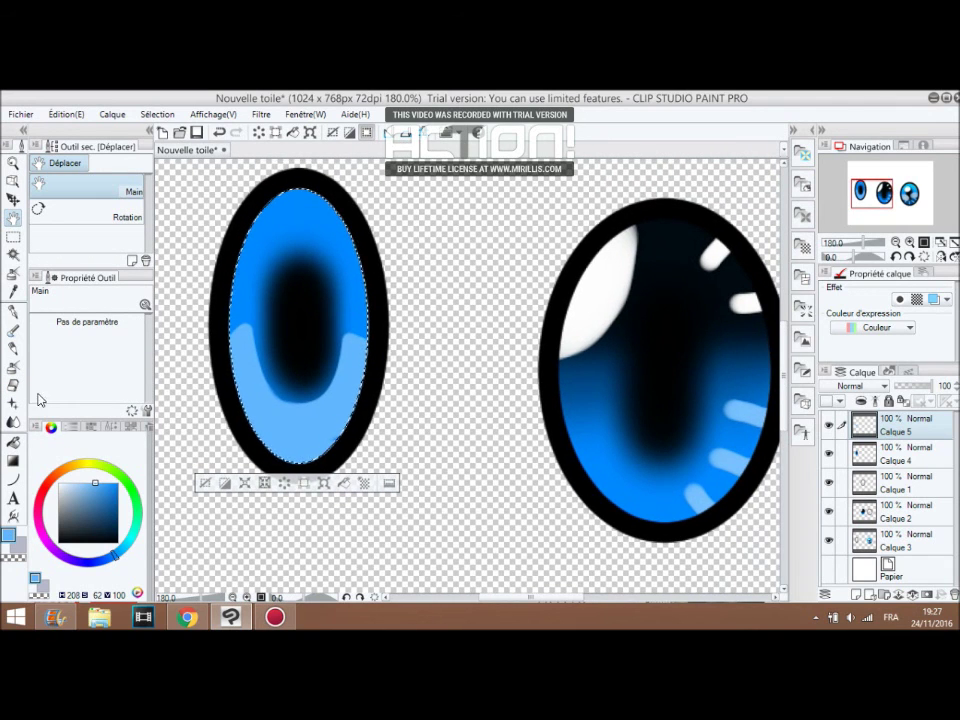
{"action": "left_click_drag", "start_coordinate": [80, 508], "coordinate": [40, 459]}
{"action": "left_click", "coordinate": [13, 331]}
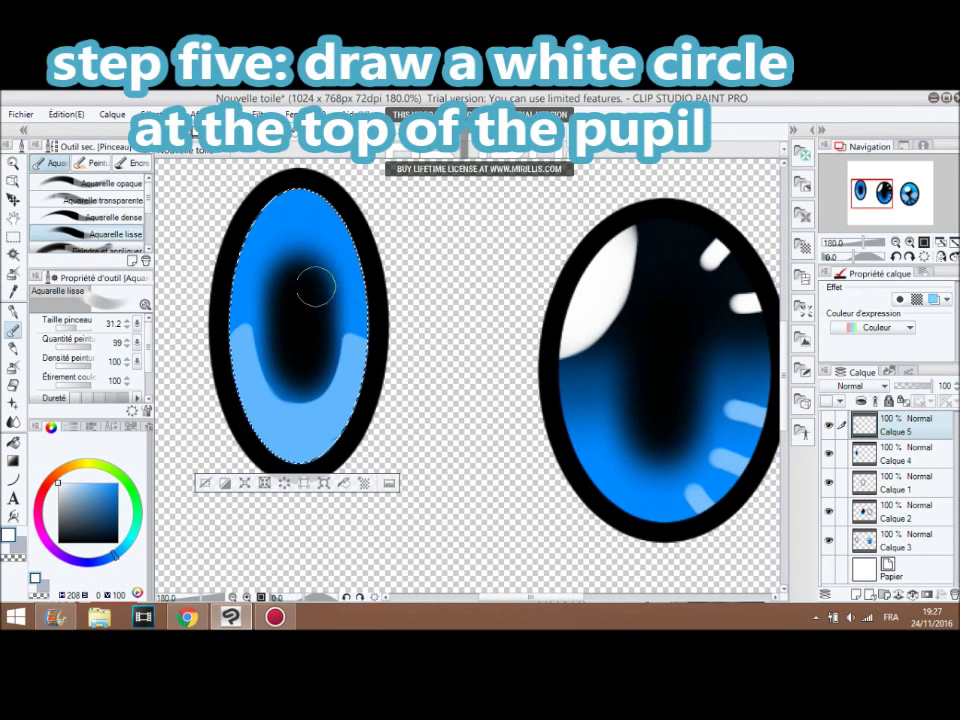
{"action": "left_click", "coordinate": [283, 270]}
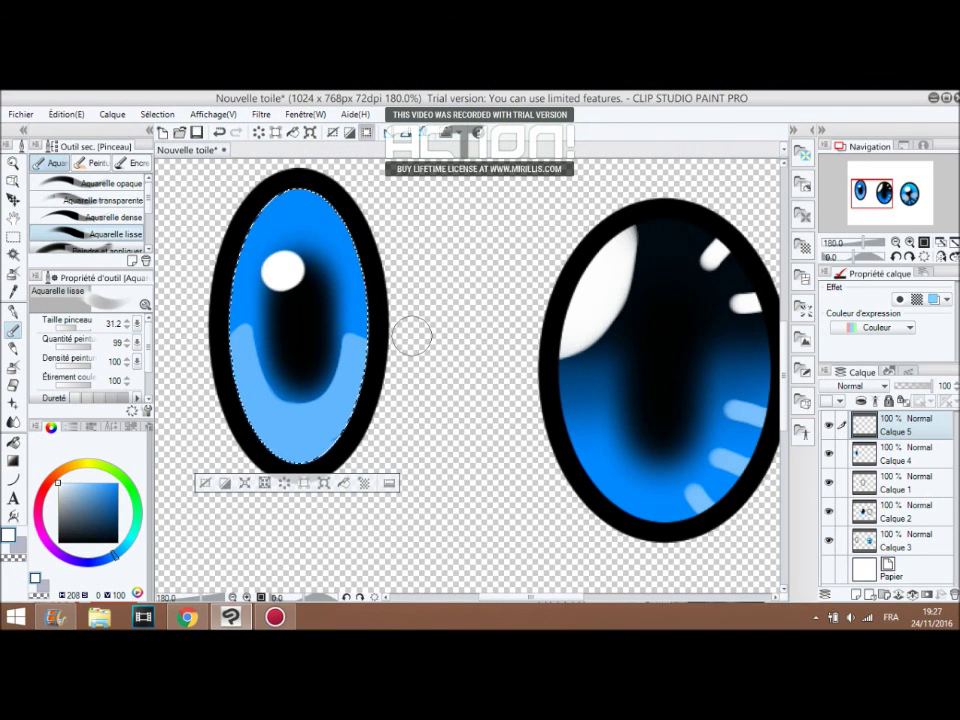
{"action": "scroll", "coordinate": [412, 337], "scroll_direction": "down", "scroll_amount": 1}
{"action": "key", "text": "ctrl+d"}
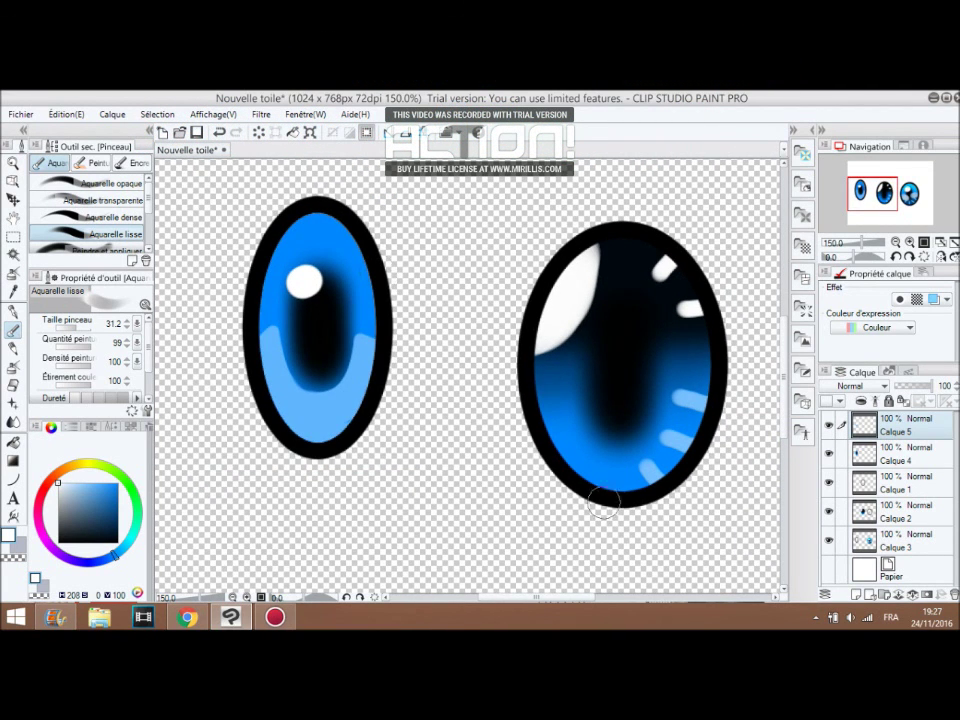